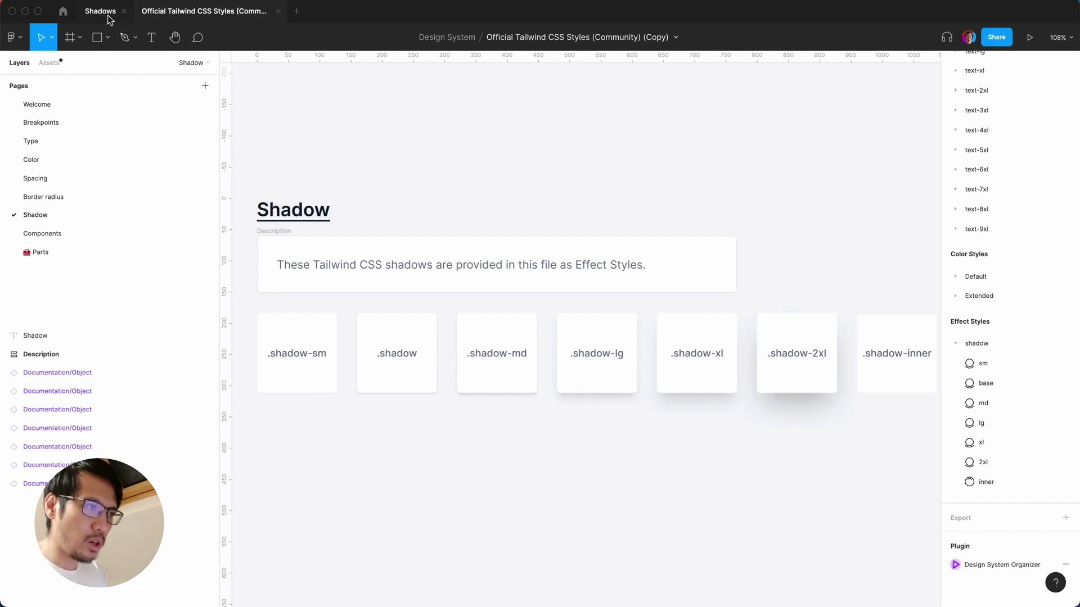
Switch the Tailwind CSS Styles copy's left panel to Assets, listing Breakpoints, Components and Parts
left_click(52, 64)
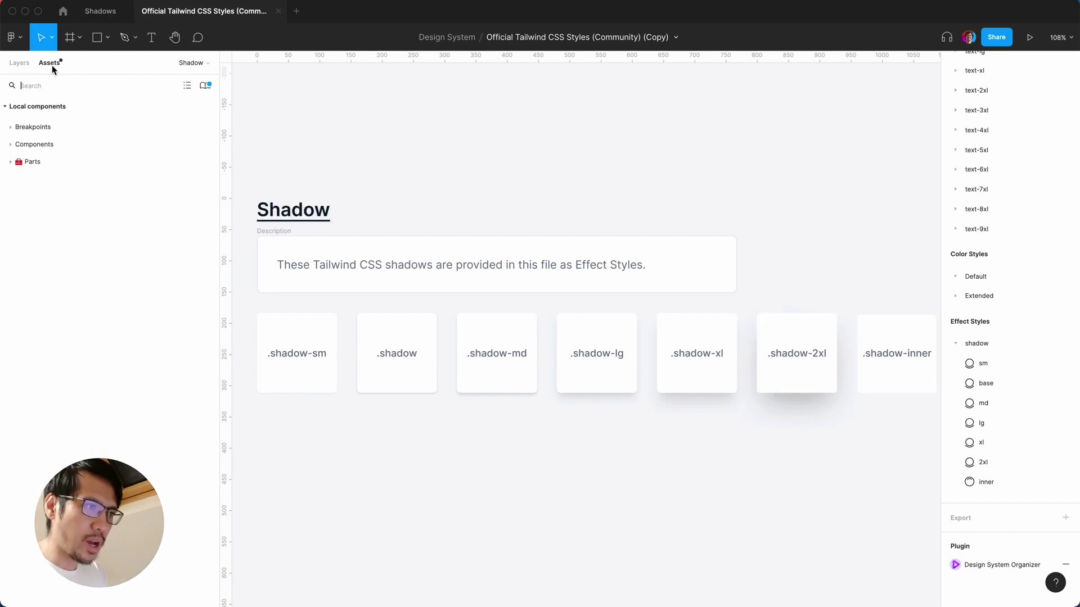
Check the team libraries list, then move to the Shadows file's Assets panel
left_click(202, 88)
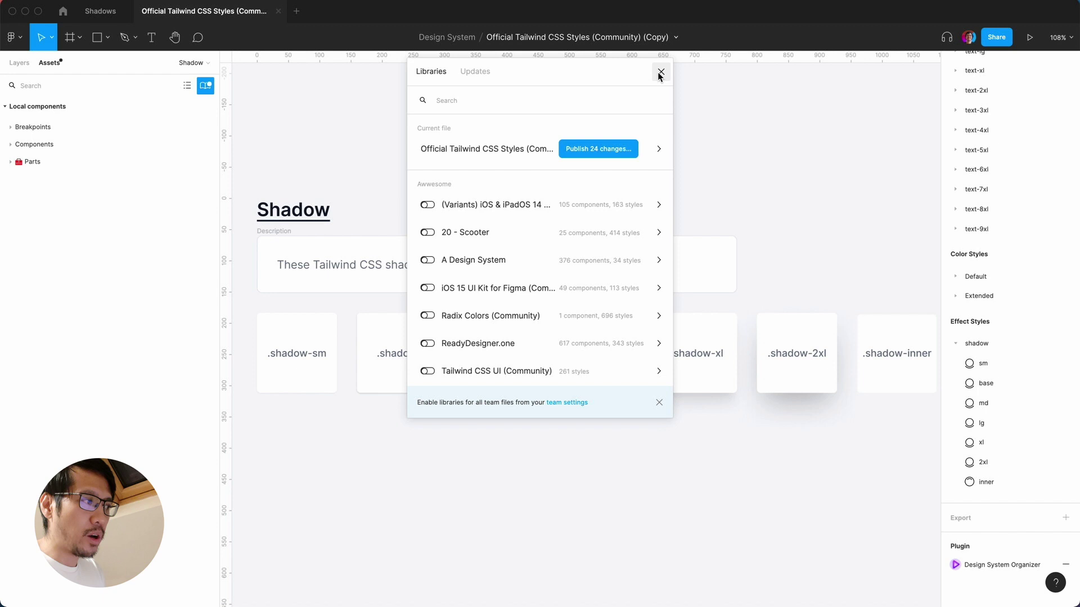
left_click(661, 73)
left_click(99, 18)
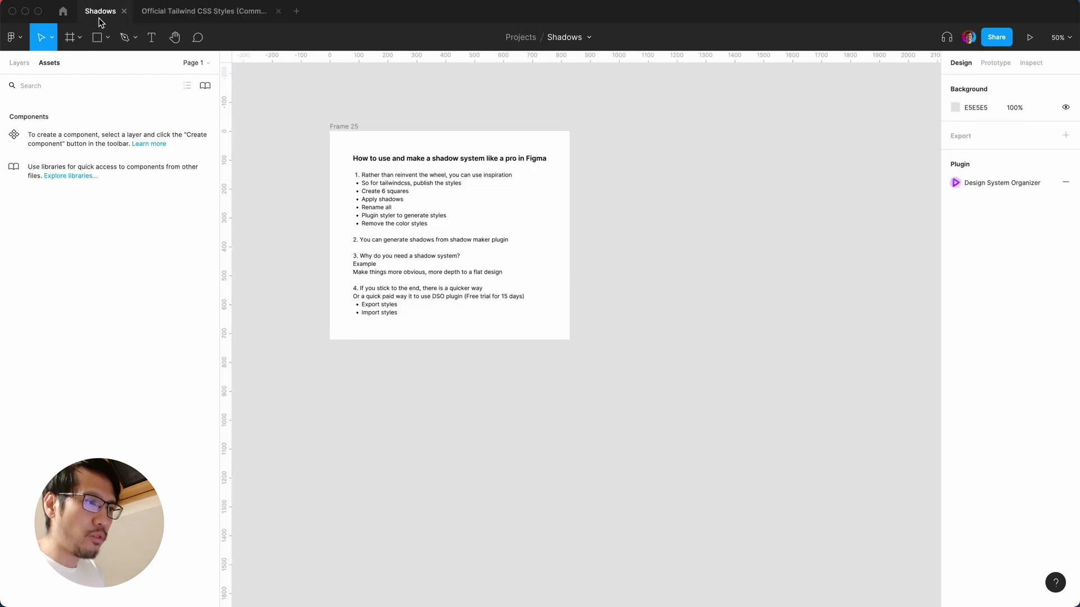
left_click(20, 64)
left_click(49, 65)
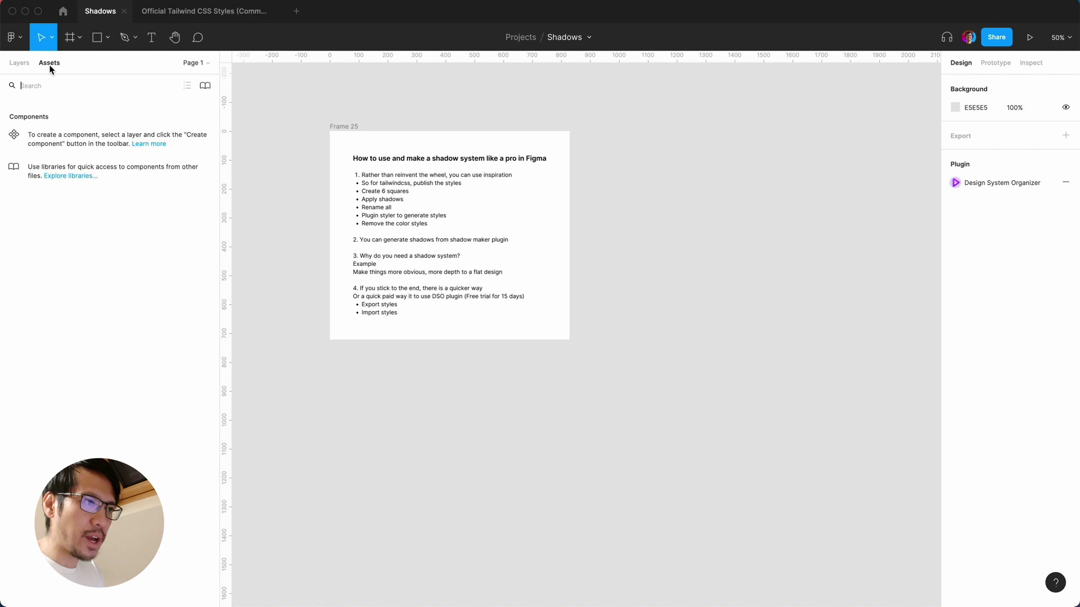
Enable the Official Tailwind CSS Styles library for the Shadows file
left_click(205, 87)
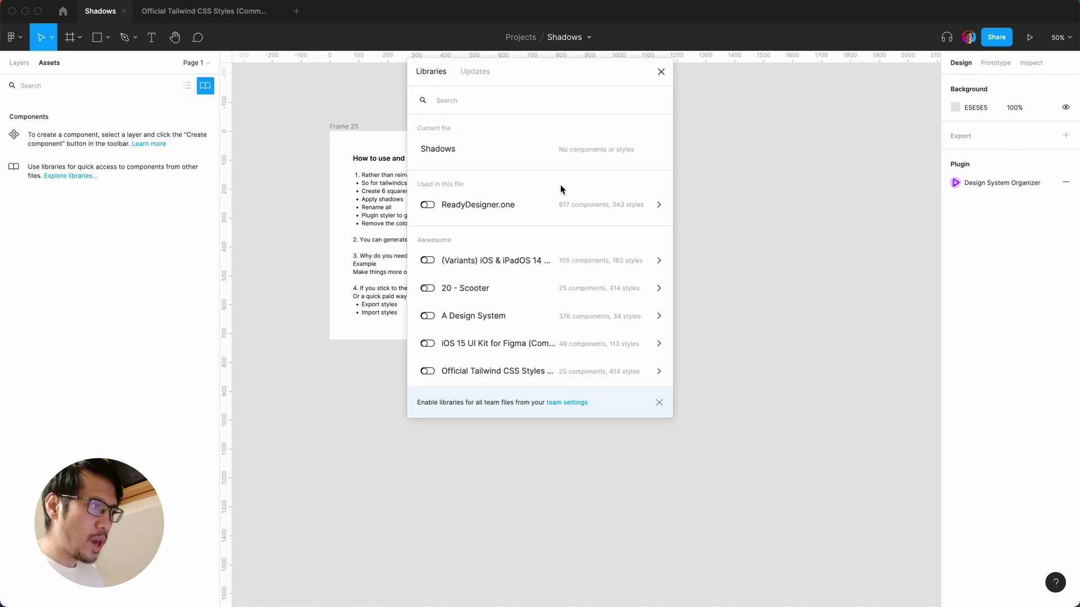
scroll(466, 319, "down", 2)
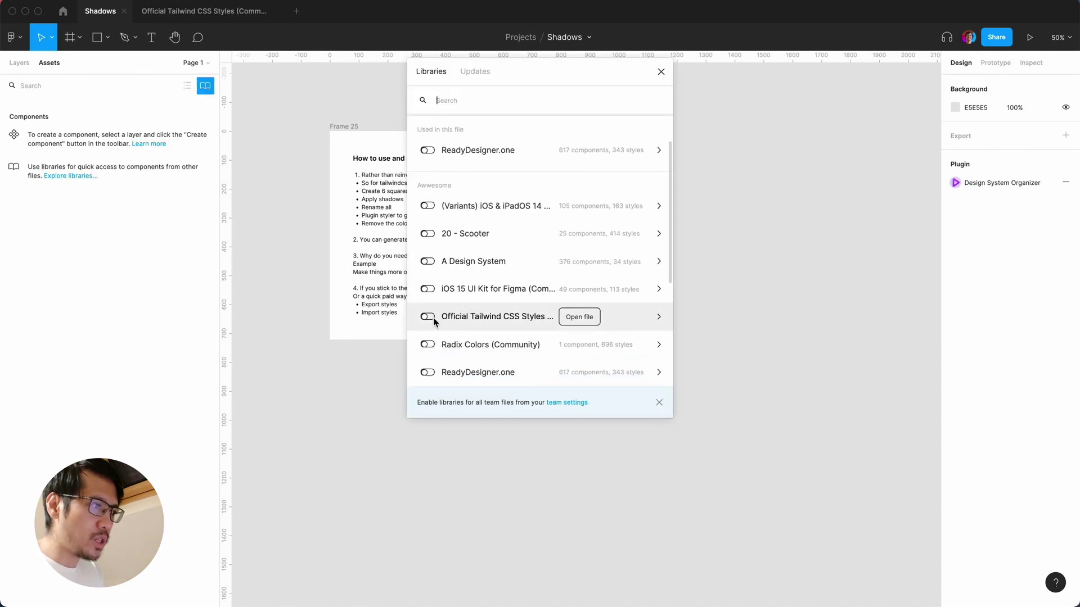
left_click(428, 317)
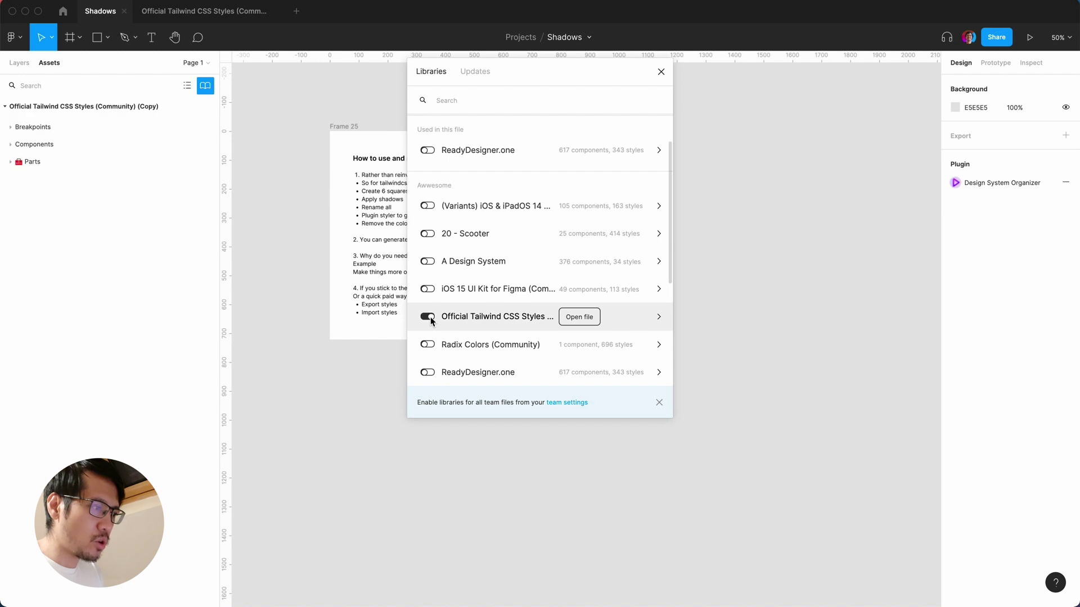
left_click(661, 72)
Draw a 300×300 frame and align it with the top of Frame 25
scroll(662, 298, "right", 3)
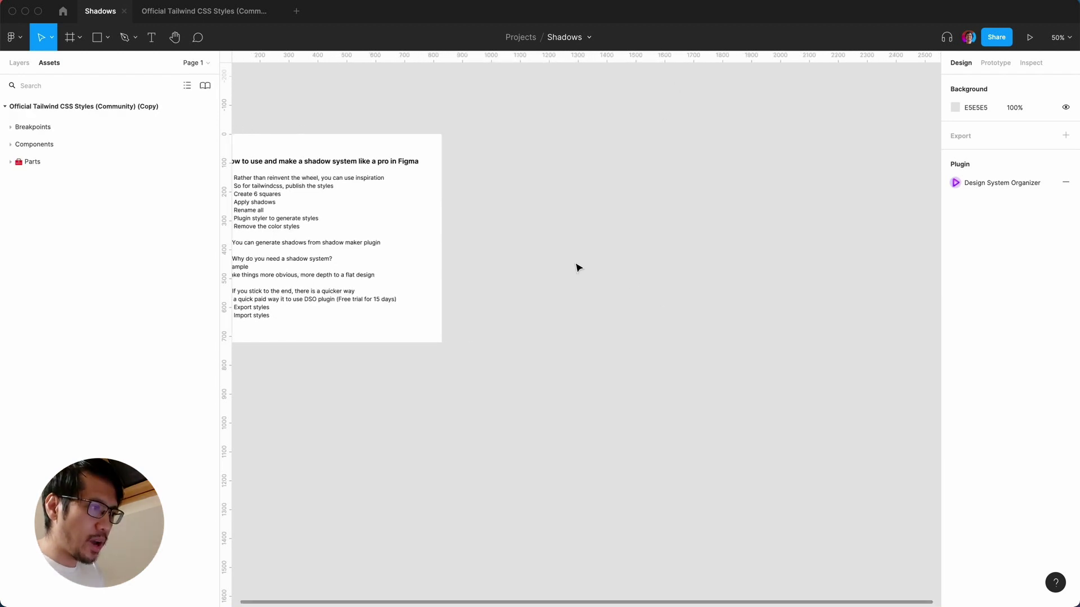
scroll(578, 267, "left", 1)
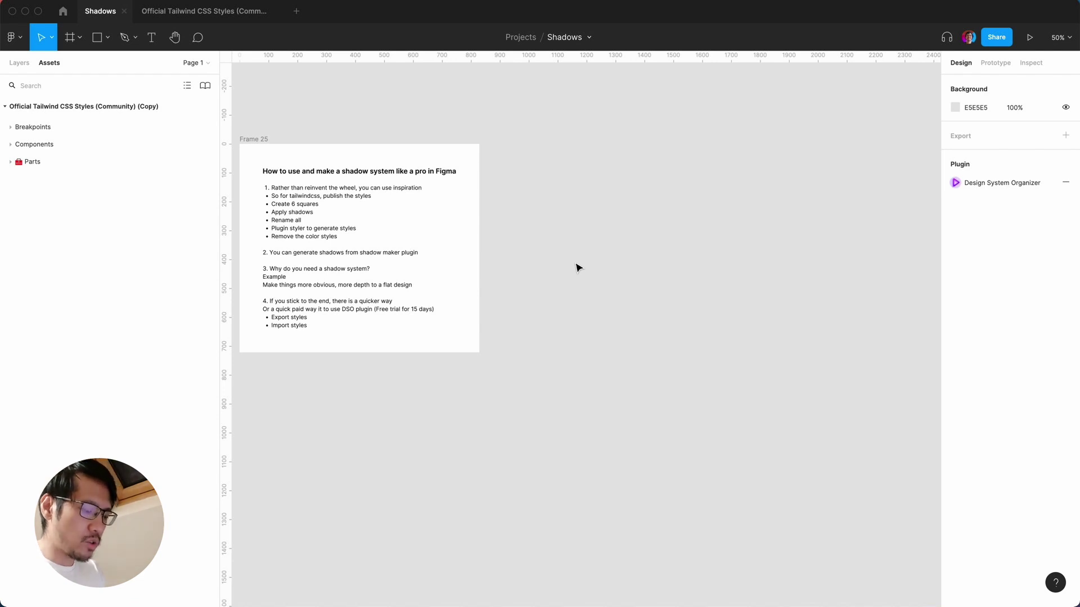
key("f")
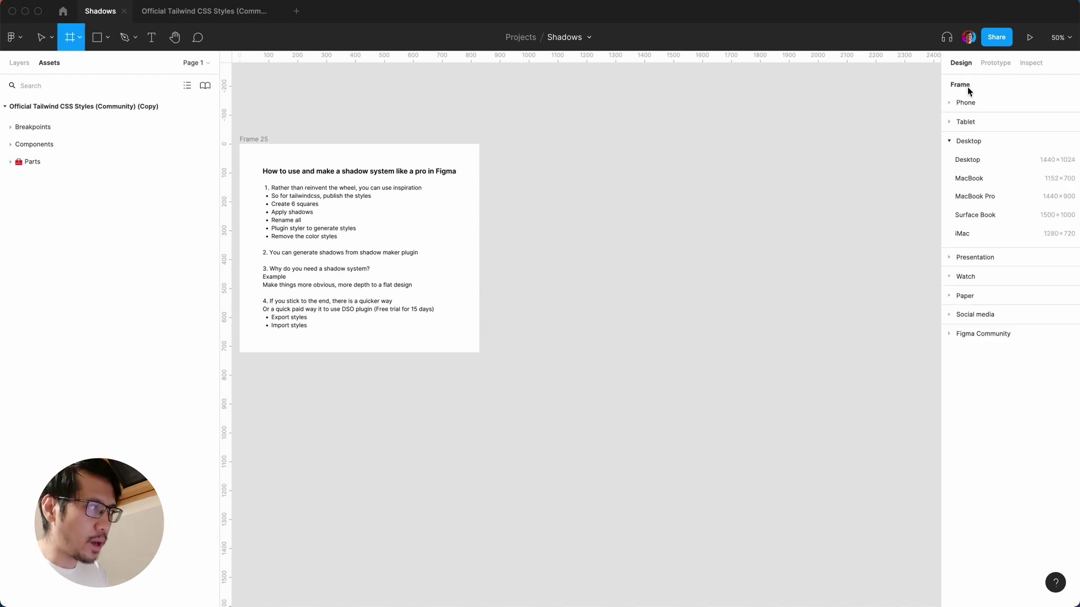
left_click(622, 212)
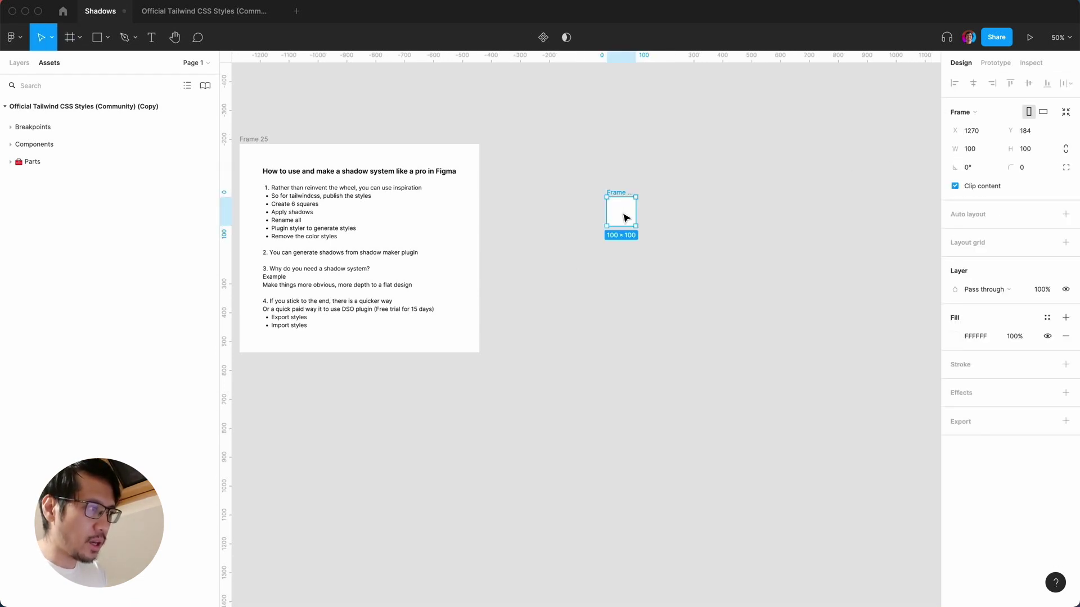
left_click(987, 156)
type("300")
key("Tab")
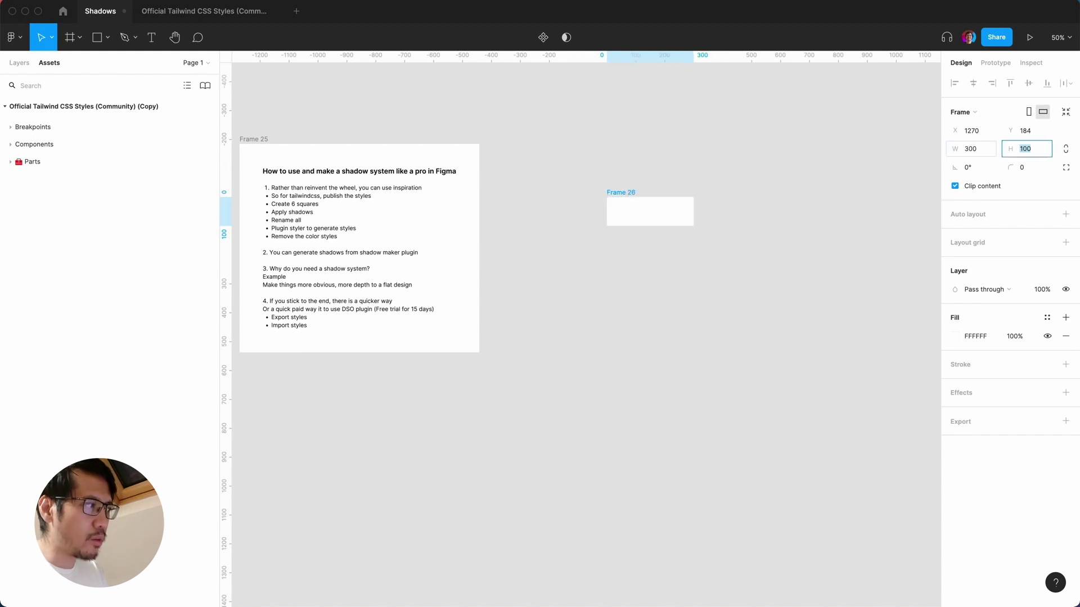
type("300")
key("Return")
left_click_drag(649, 237, 574, 184)
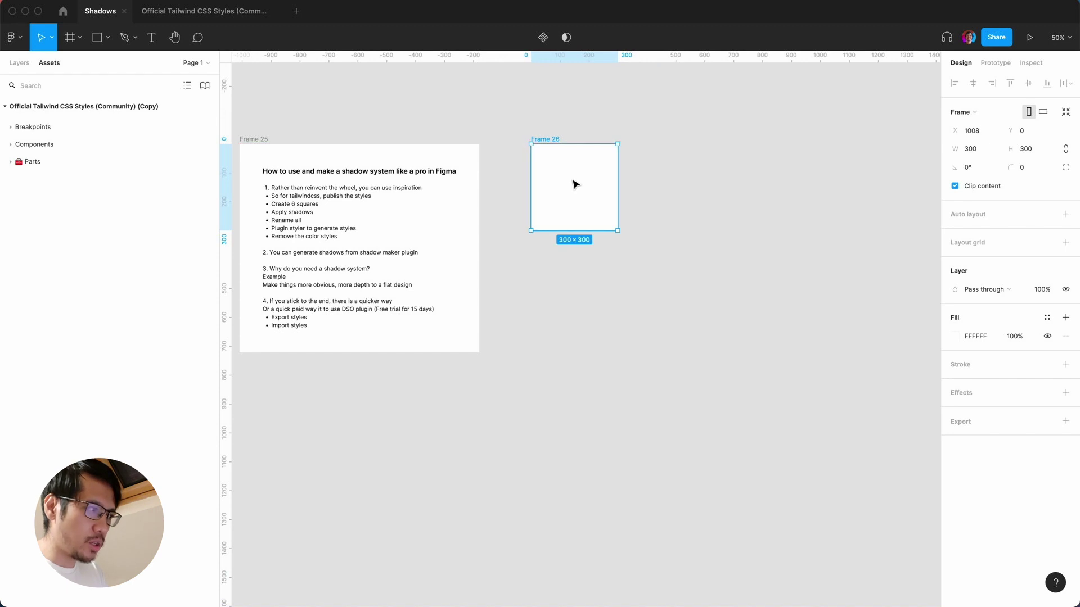
Duplicate the square into a row of frames beside it
key("ctrl+d")
key("ctrl+d")
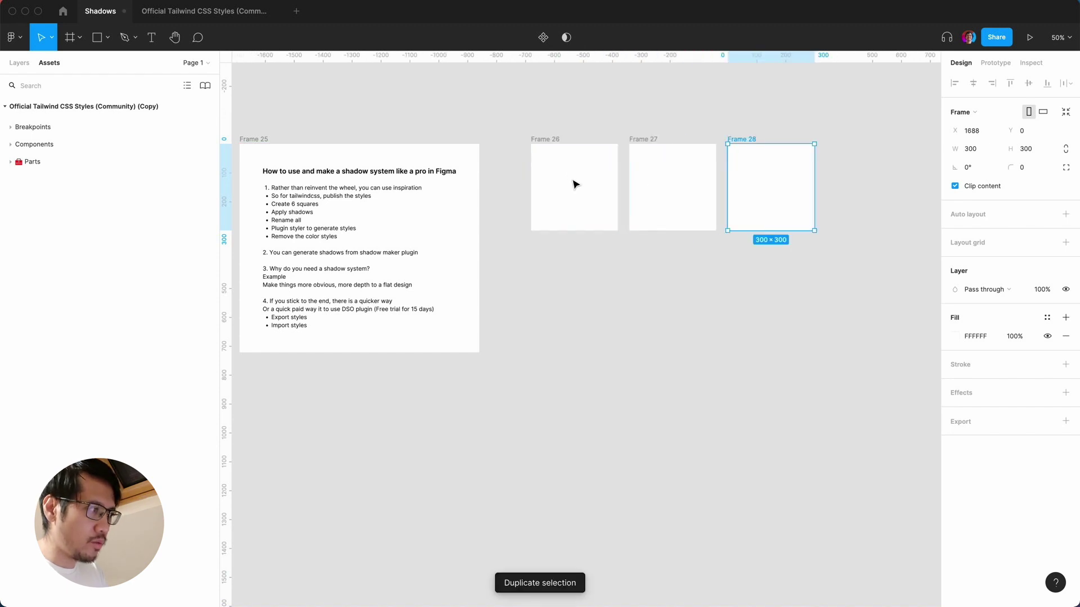
key("ctrl+d")
scroll(573, 185, "right", 4)
key("ctrl+d")
key("ctrl+d")
scroll(644, 367, "right", 3)
key("Escape")
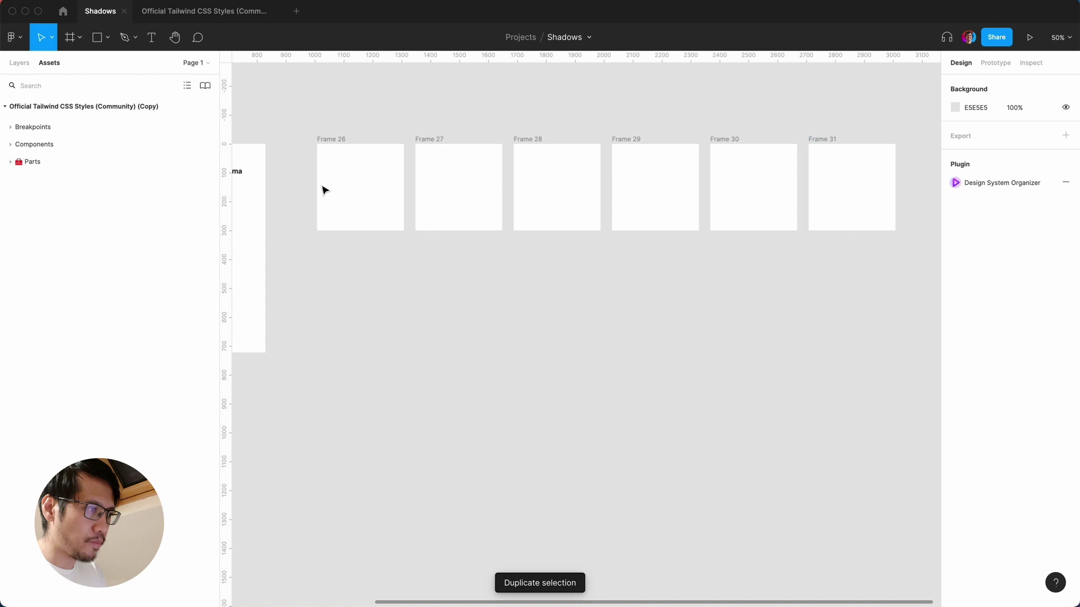
Apply shadow/sm to Frame 26 and successively larger shadow styles to Frames 27 and 28
left_click(322, 145)
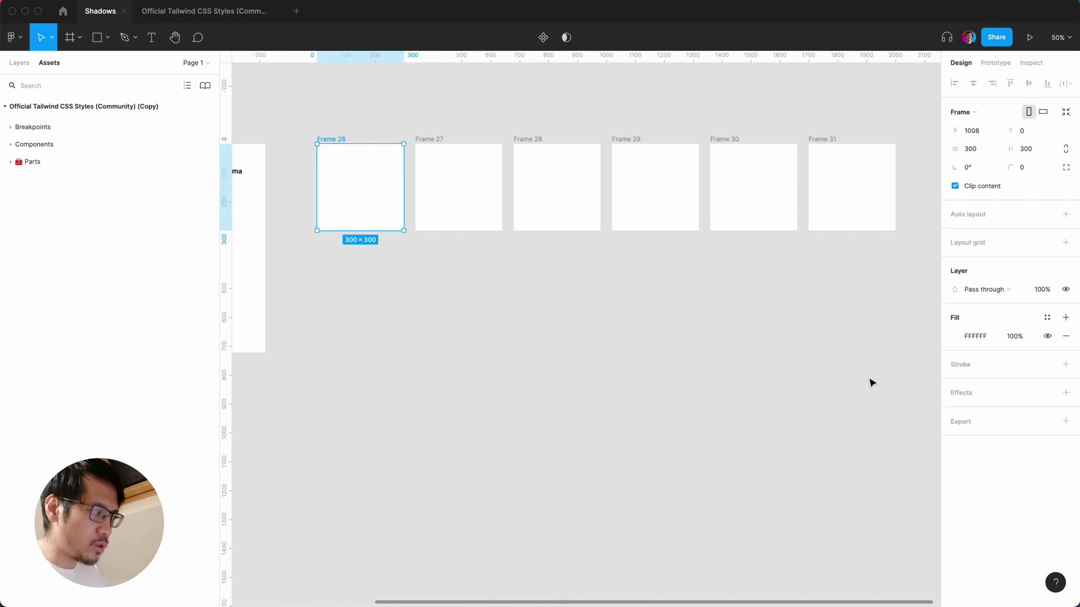
left_click(1047, 393)
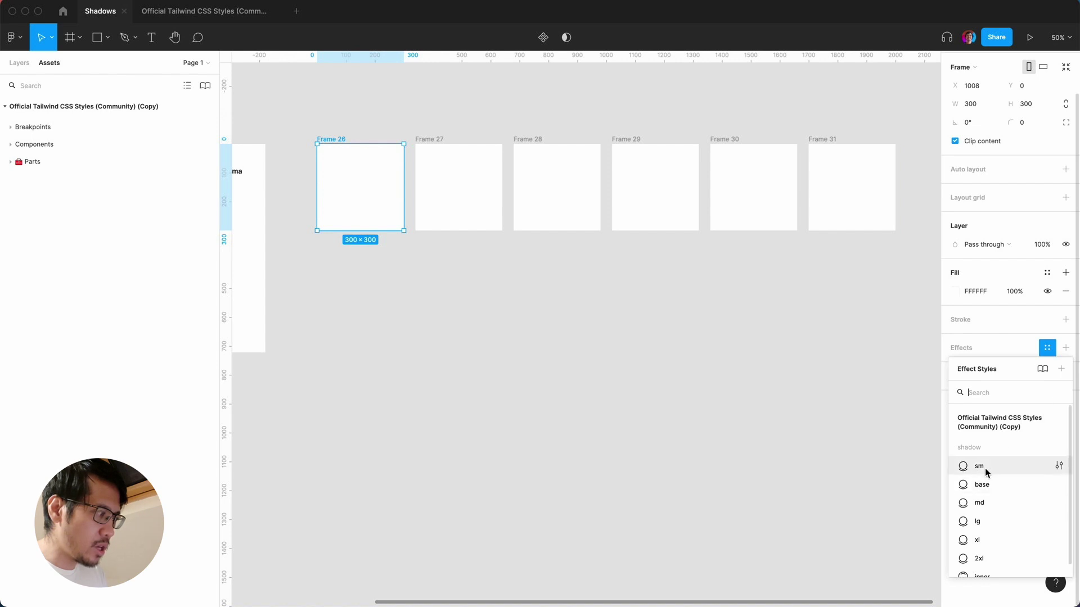
left_click(986, 472)
left_click(471, 201)
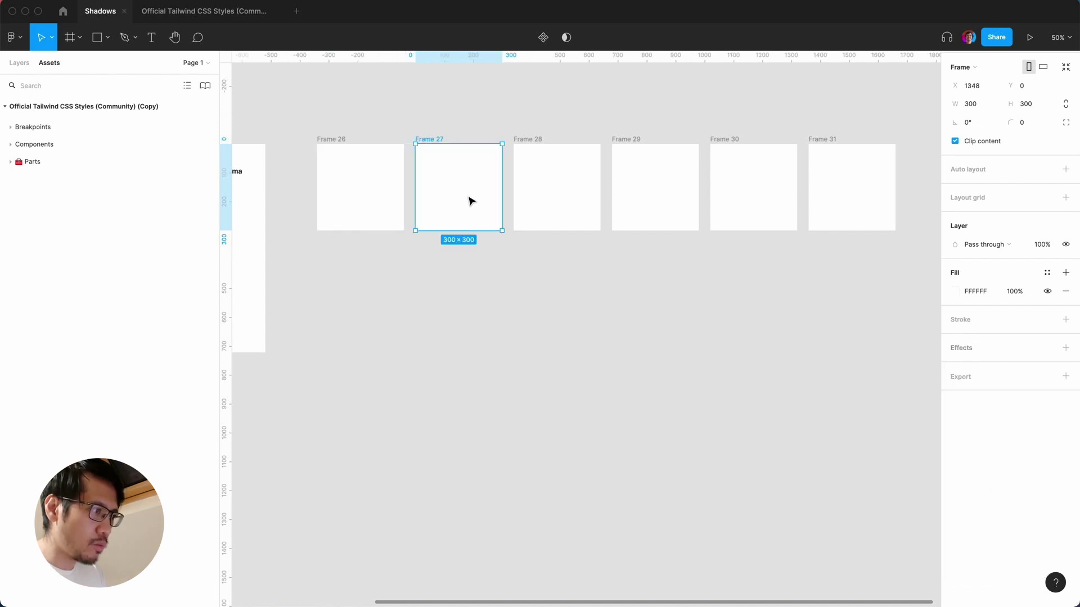
left_click(1047, 347)
left_click(979, 484)
left_click(556, 187)
left_click(1047, 347)
left_click(979, 504)
Apply larger shadow styles to Frames 29–31, ending with the largest on Frame 31
left_click(655, 191)
left_click(1047, 348)
left_click(761, 202)
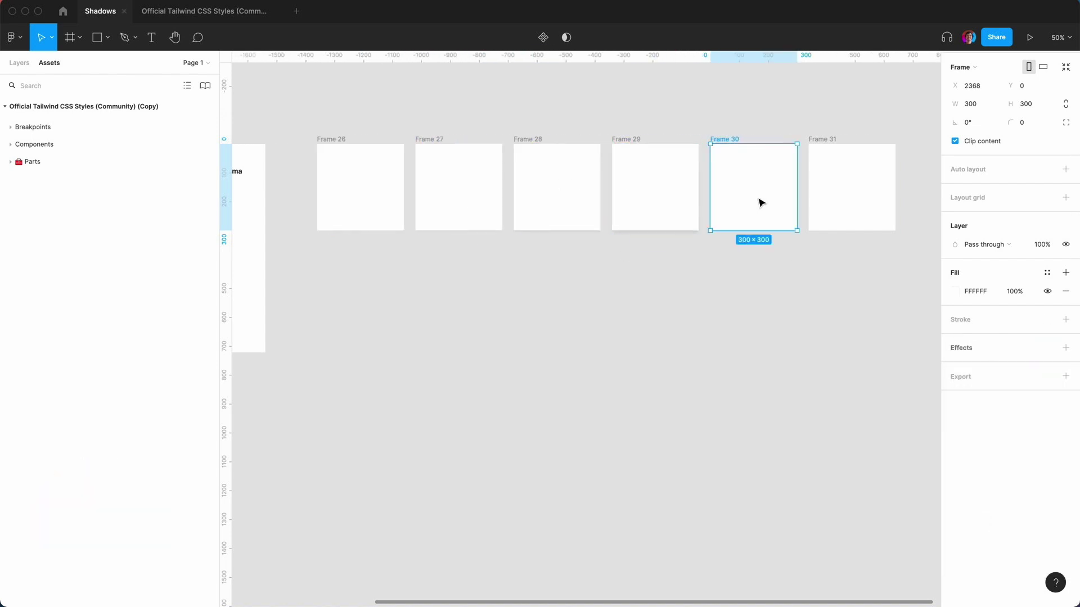
left_click(1047, 348)
left_click(980, 545)
left_click(852, 187)
left_click(1047, 348)
left_click(980, 562)
left_click(360, 188)
left_click(19, 62)
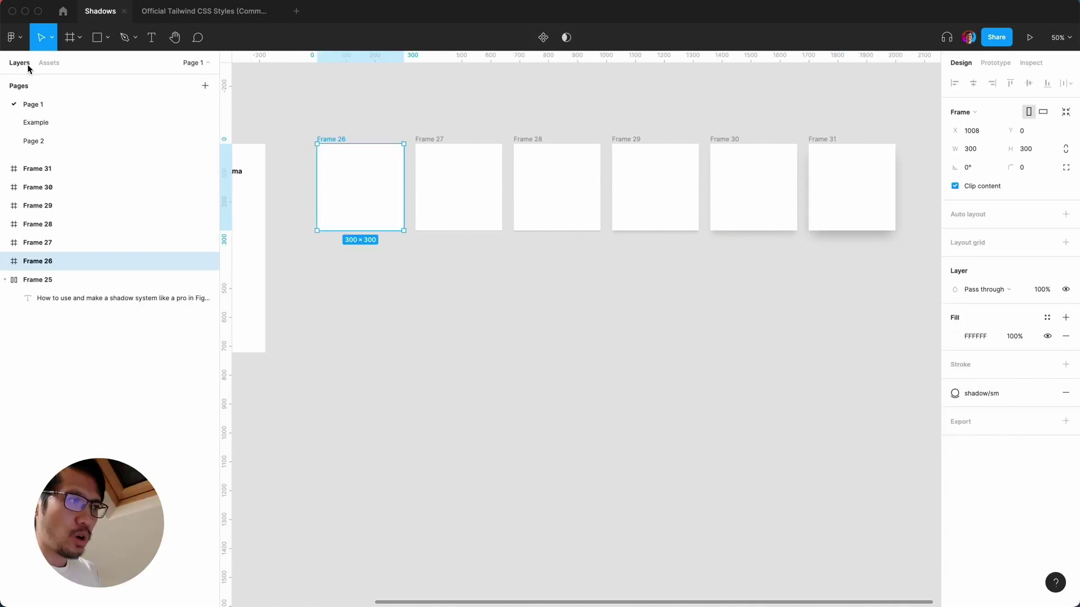
left_click(334, 104)
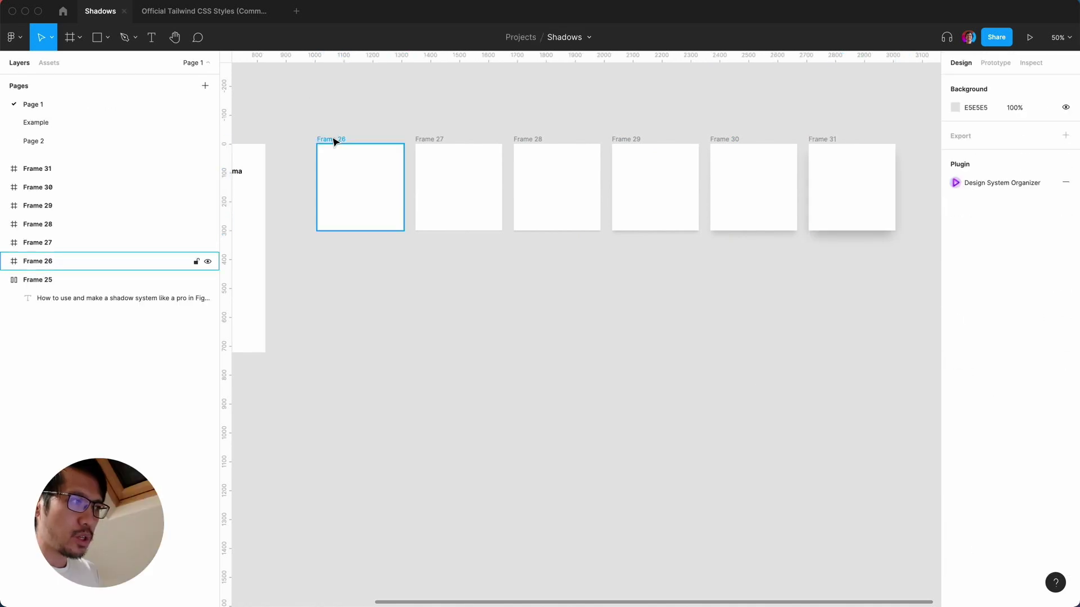
left_click(331, 138)
left_click(284, 116)
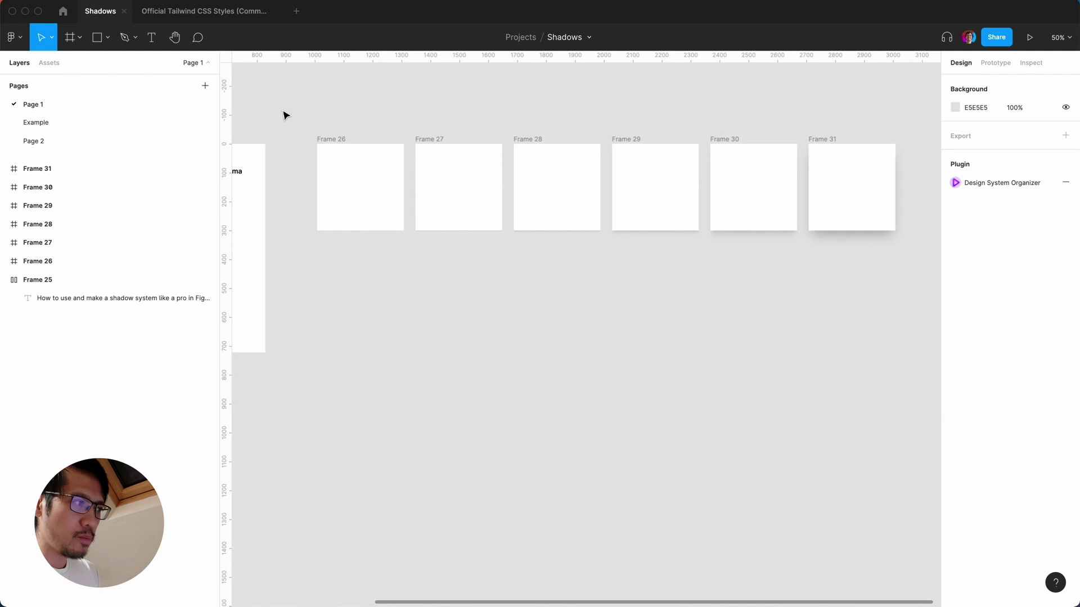
left_click_drag(284, 114, 929, 320)
key("shift+a")
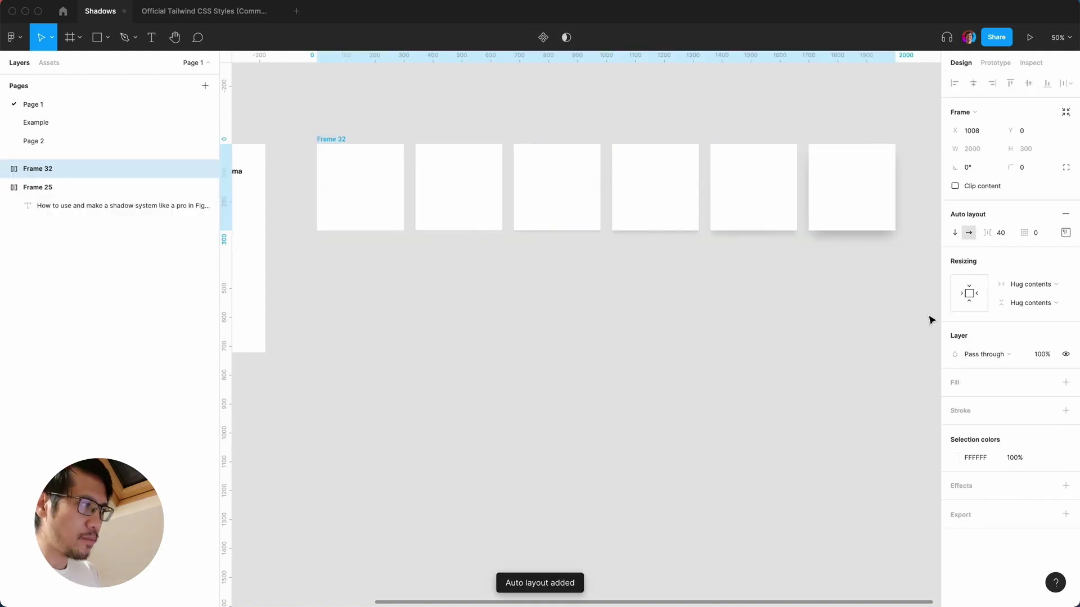
key("Return")
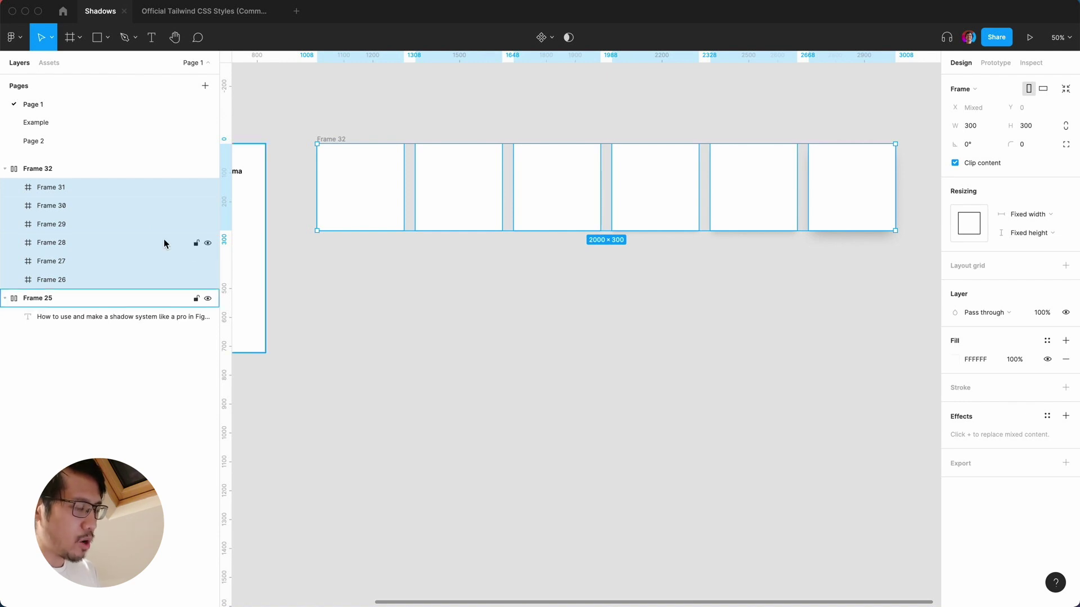
key("super+slash")
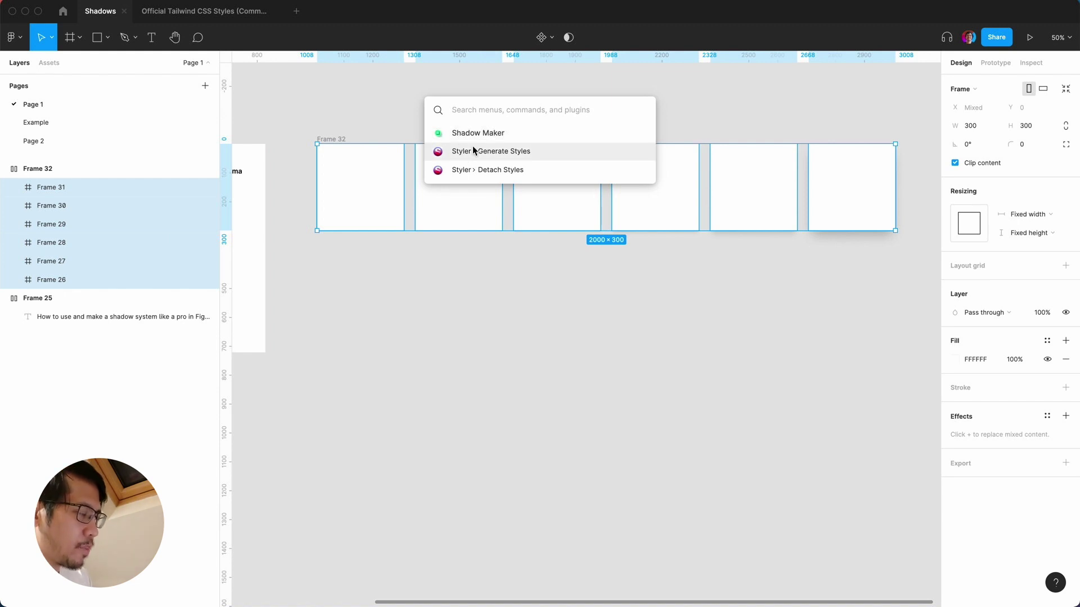
left_click(472, 167)
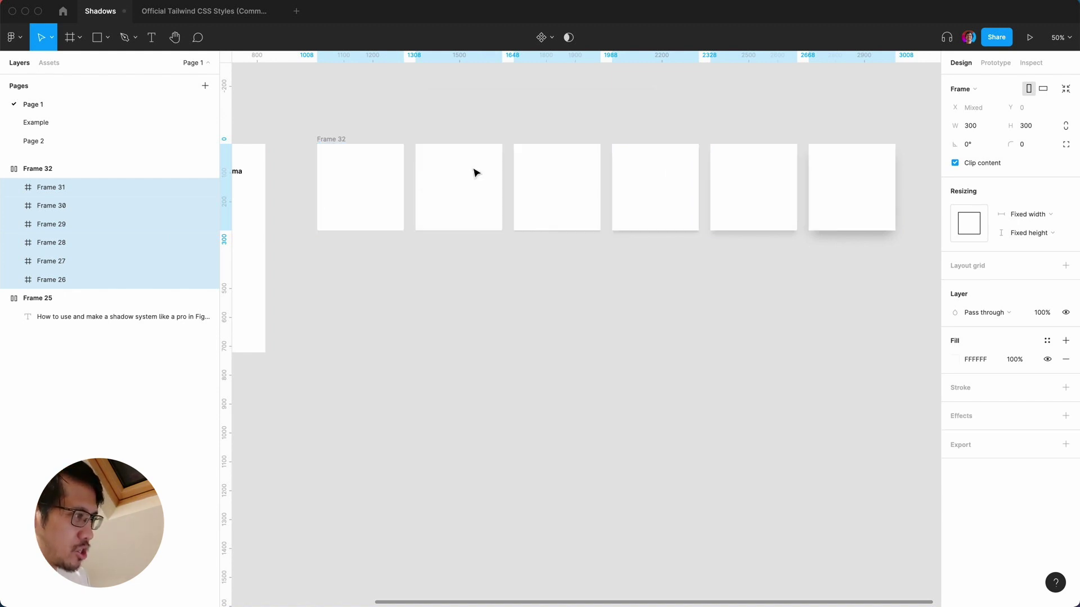
left_click(466, 302)
left_click(396, 188)
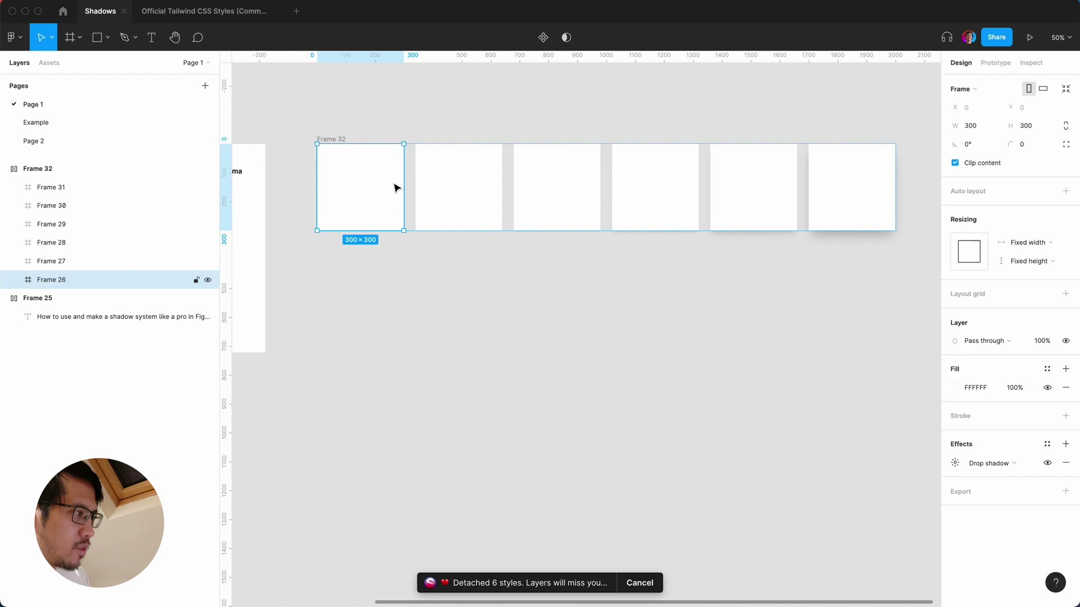
left_click(493, 218)
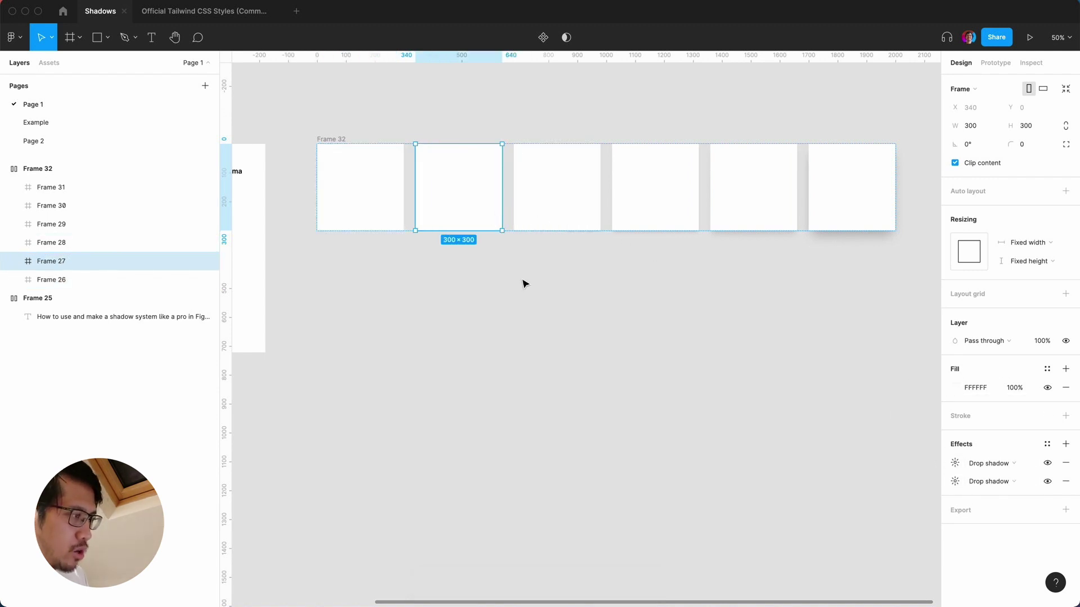
left_click(565, 209)
left_click(954, 464)
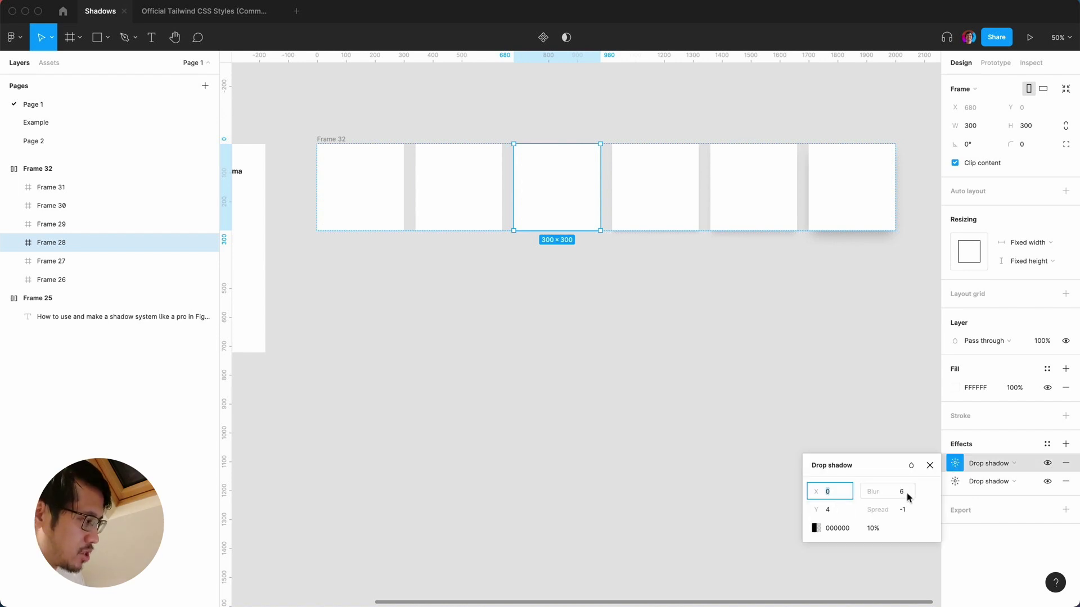
left_click(930, 470)
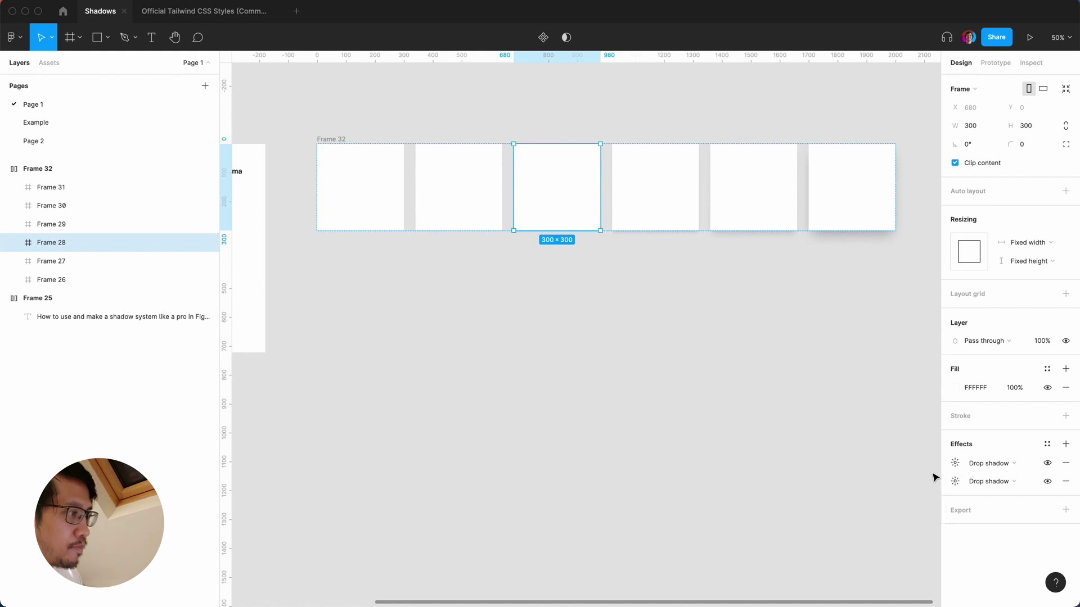
left_click(558, 320)
left_click(331, 139)
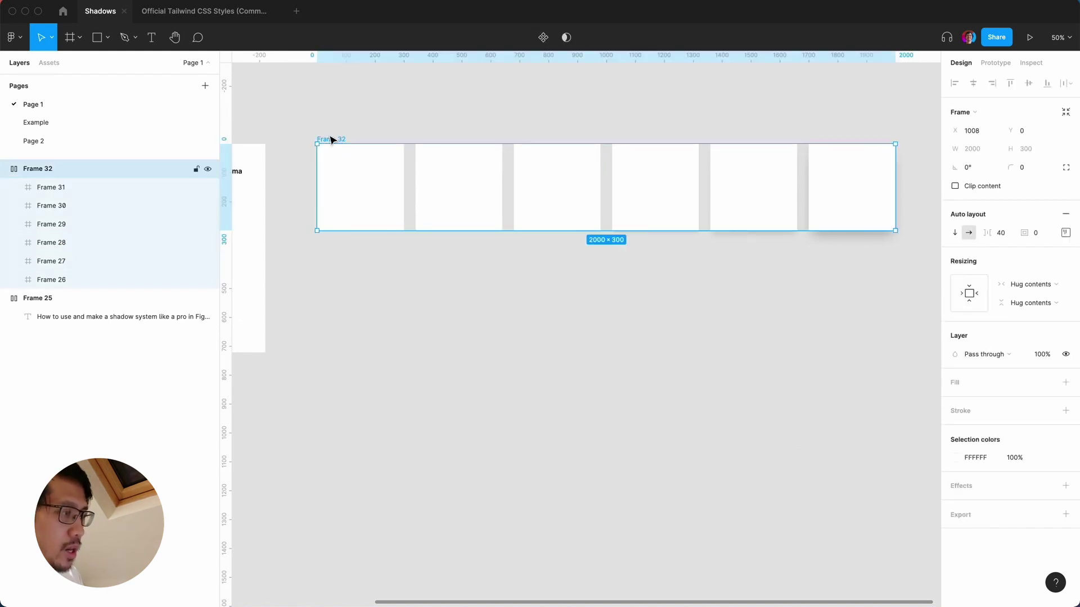
Batch-rename Frame 32's six squares 'Shadow / $N00' with descending numbers, 600 to 100
key("Return")
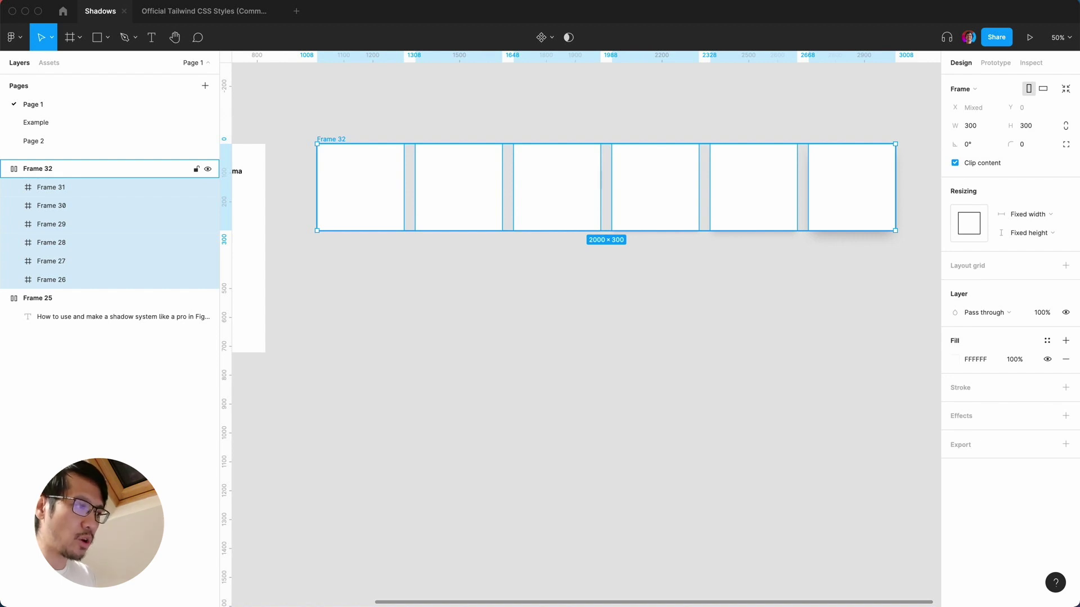
key("super+r")
type("S")
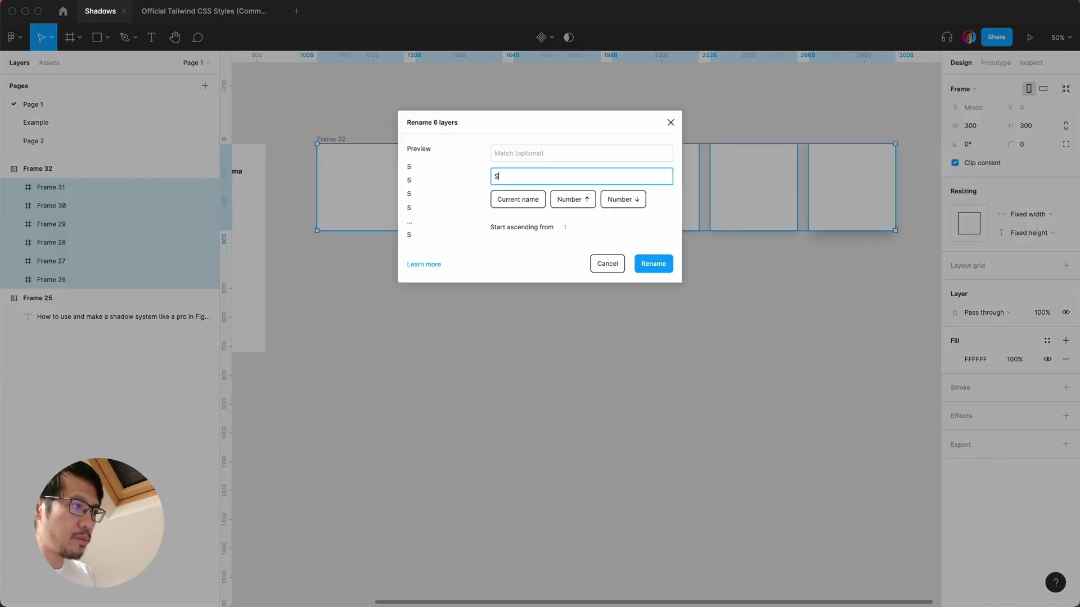
type("hadow /")
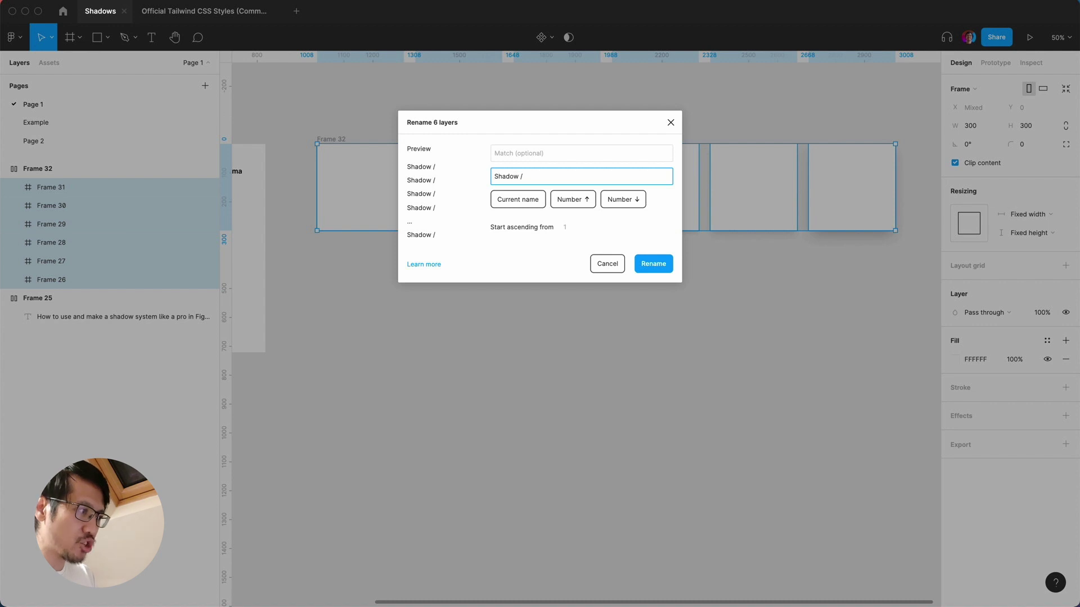
left_click(623, 202)
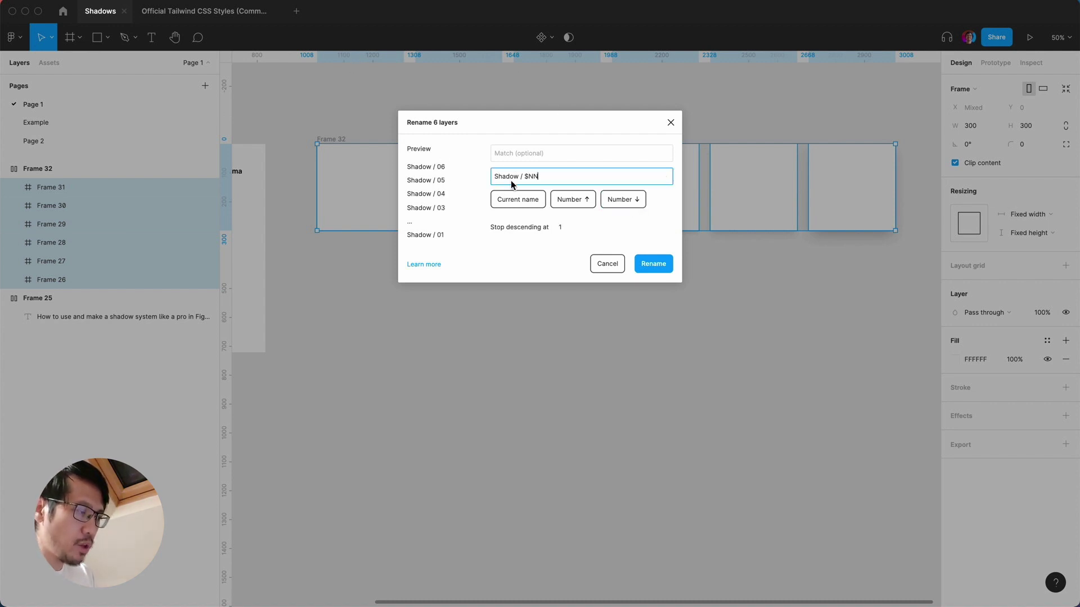
key("BackSpace")
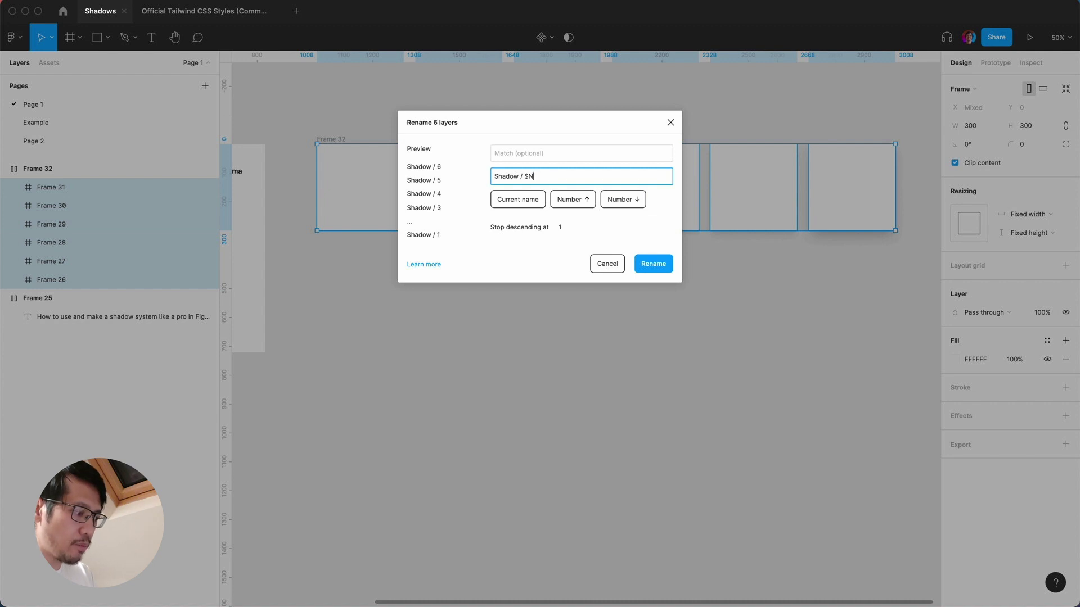
type("00")
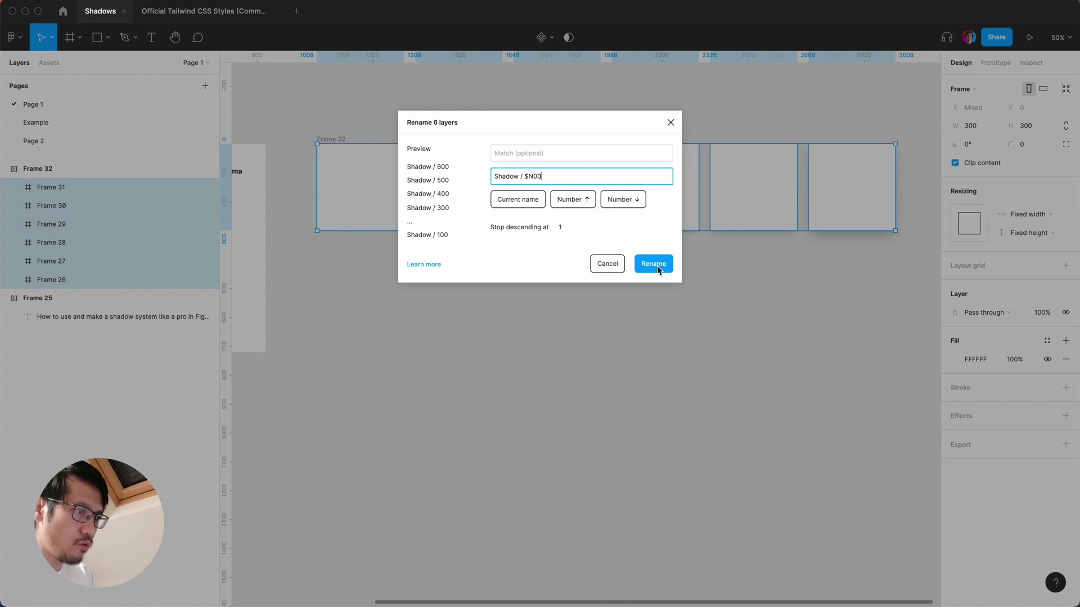
left_click(657, 270)
left_click(78, 278)
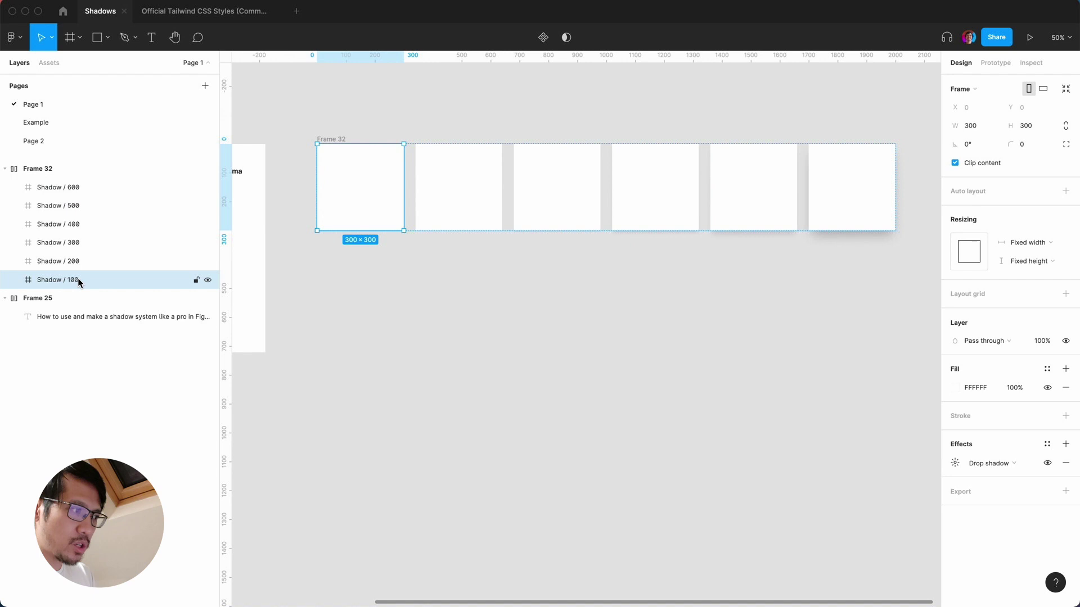
left_click(74, 185)
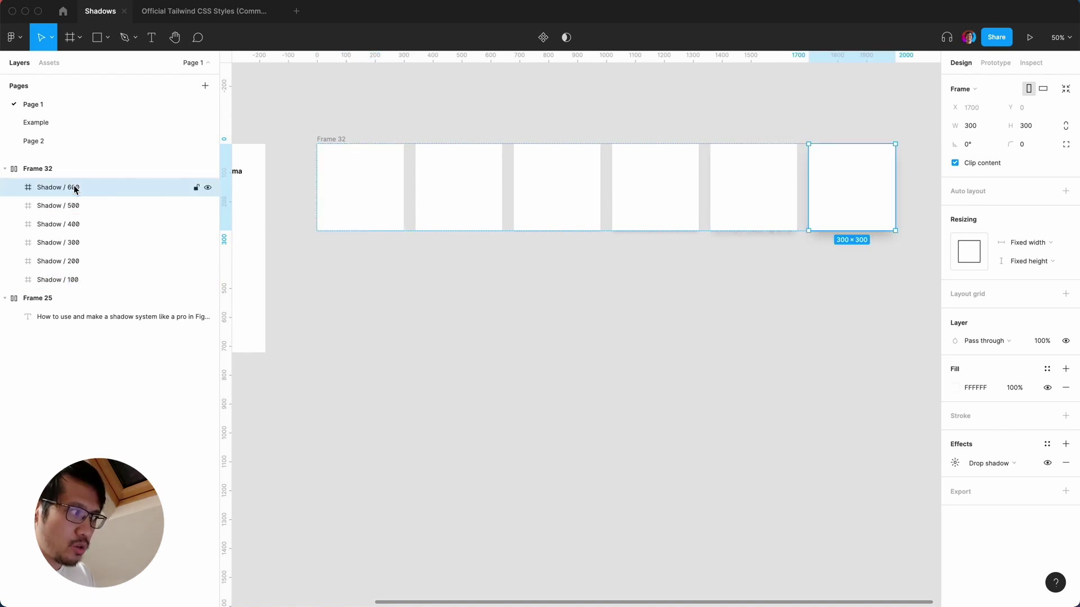
Generate Shadow effect styles from the six Shadow frames with Styler's Generate Styles
left_click(388, 349)
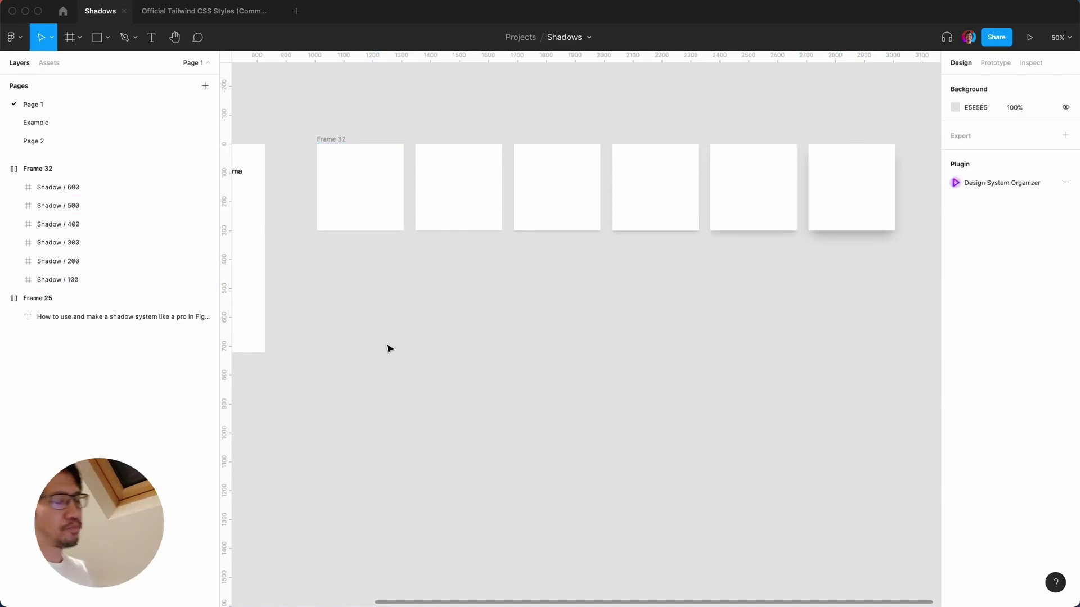
left_click(329, 143)
key("Return")
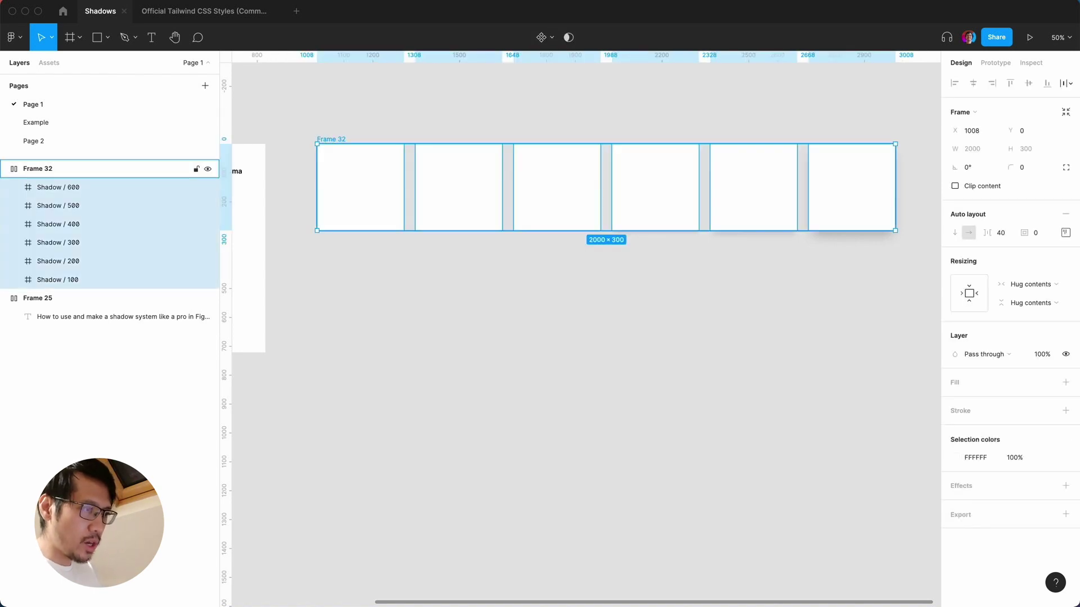
key("super+slash")
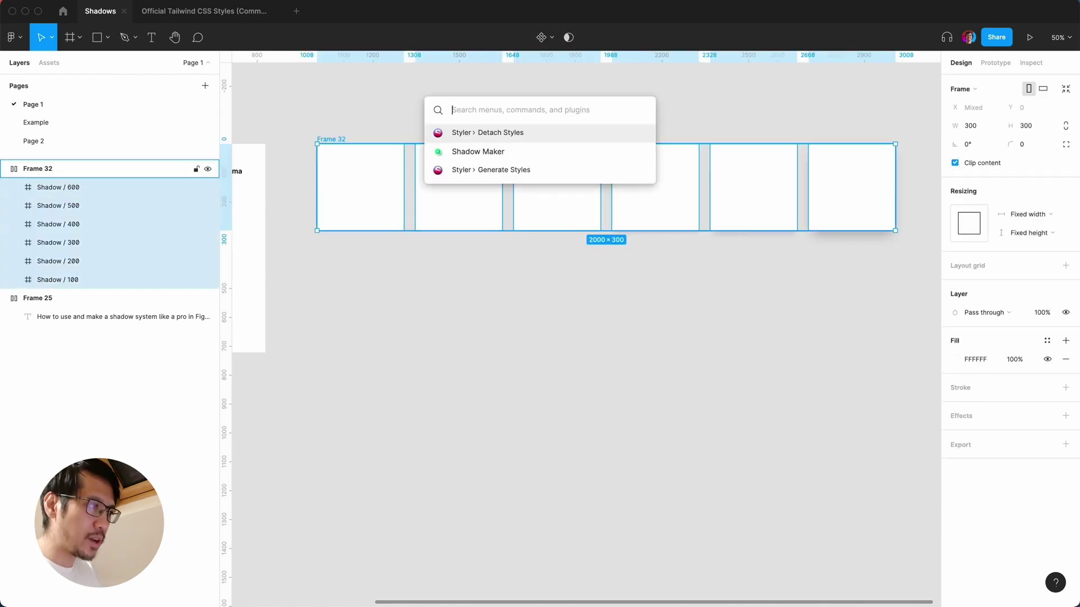
left_click(492, 168)
Delete the Shadow color style group created alongside the effect styles
left_click(495, 173)
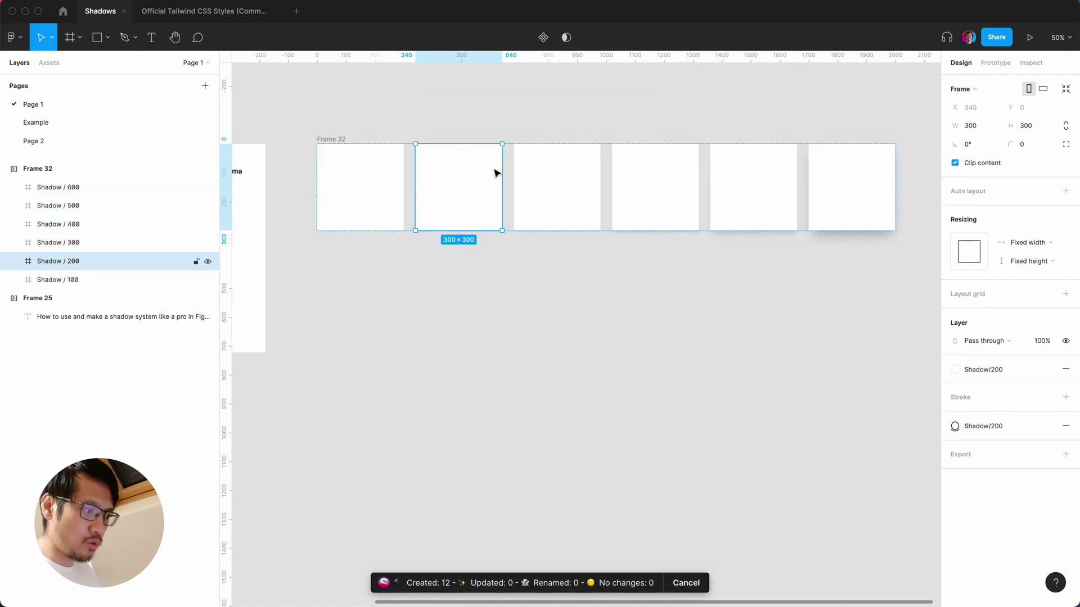
left_click(453, 339)
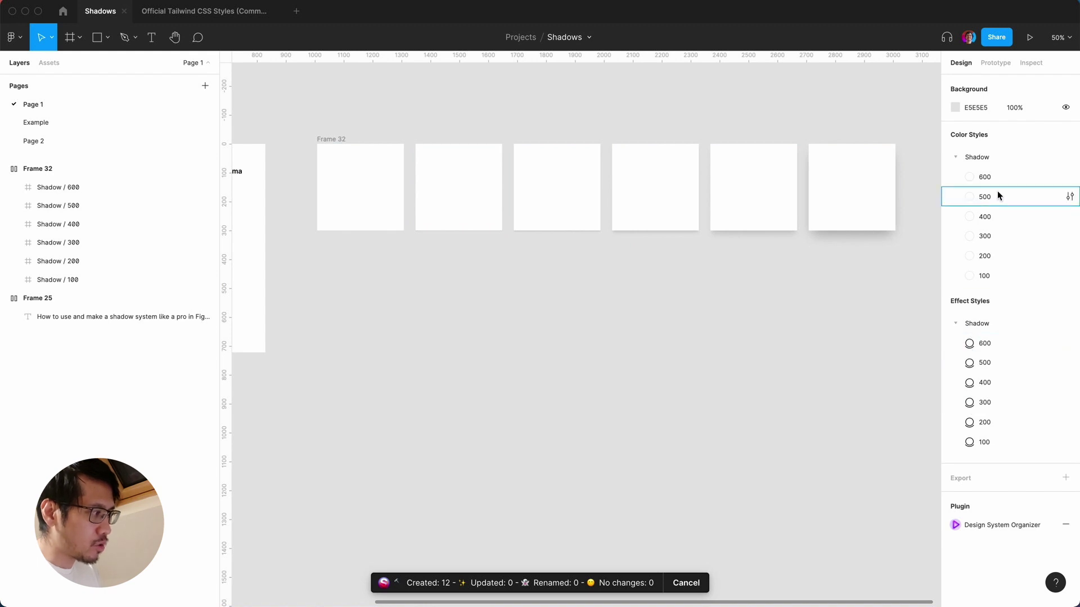
left_click(993, 155)
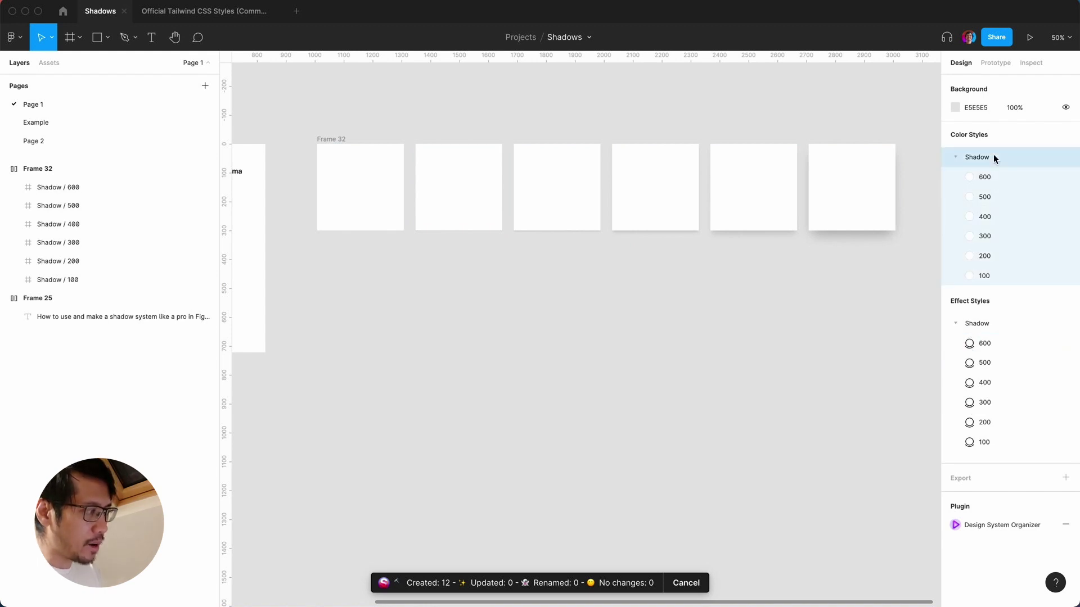
key("Delete")
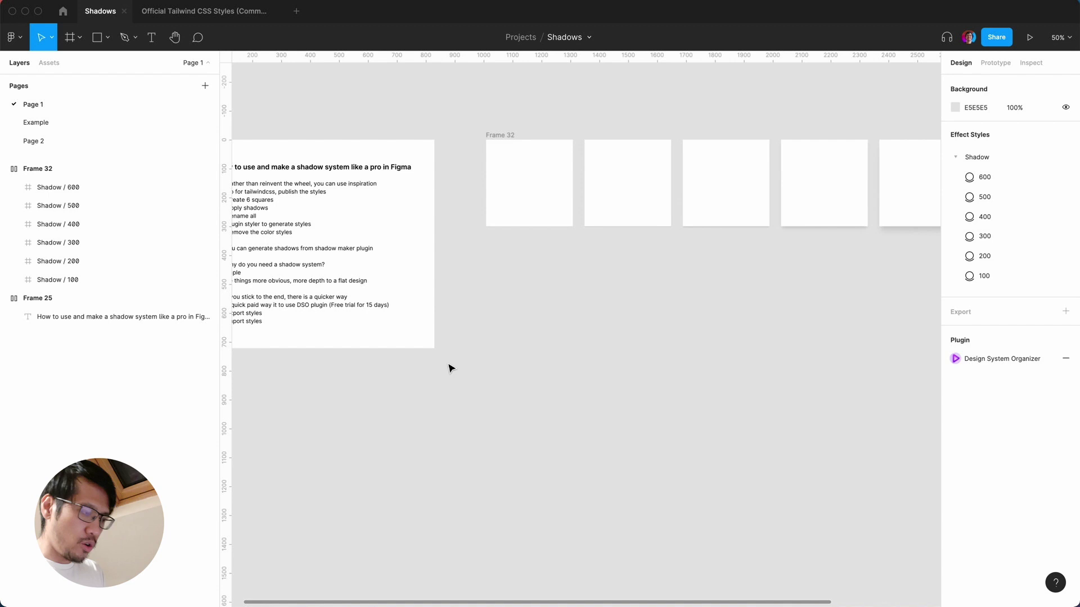
Run Shadow Maker and apply its layered drop shadow to a new rectangle
scroll(467, 376, "left", 3)
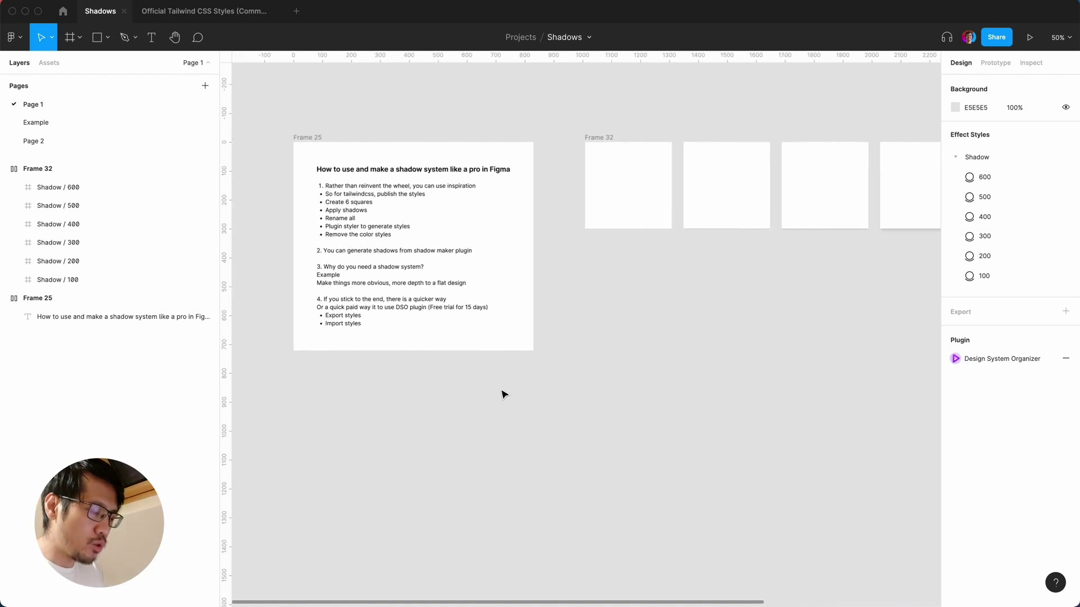
scroll(526, 271, "right", 4)
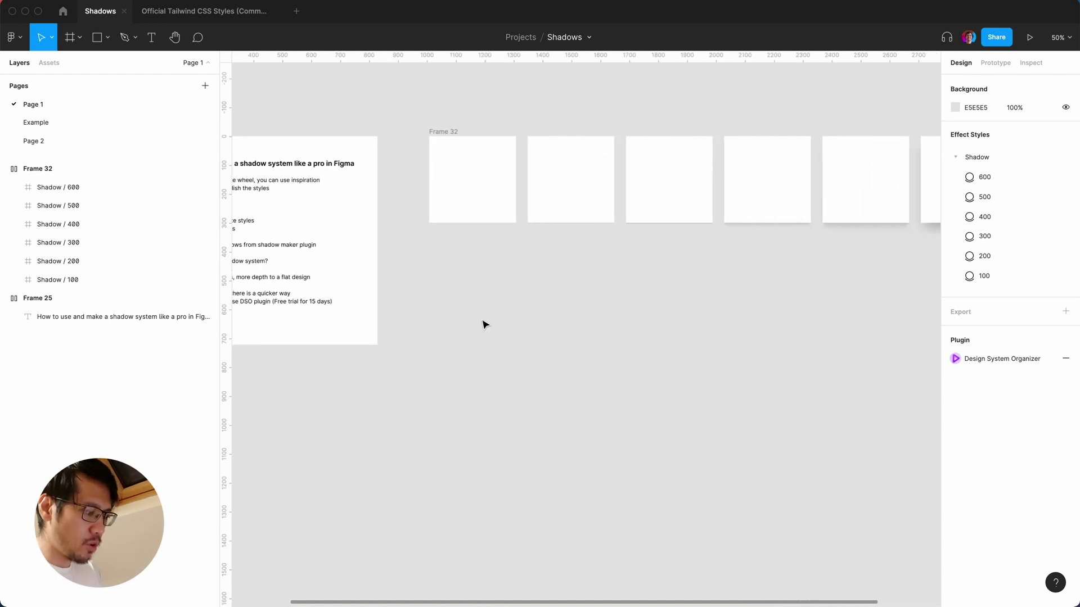
key("super+slash")
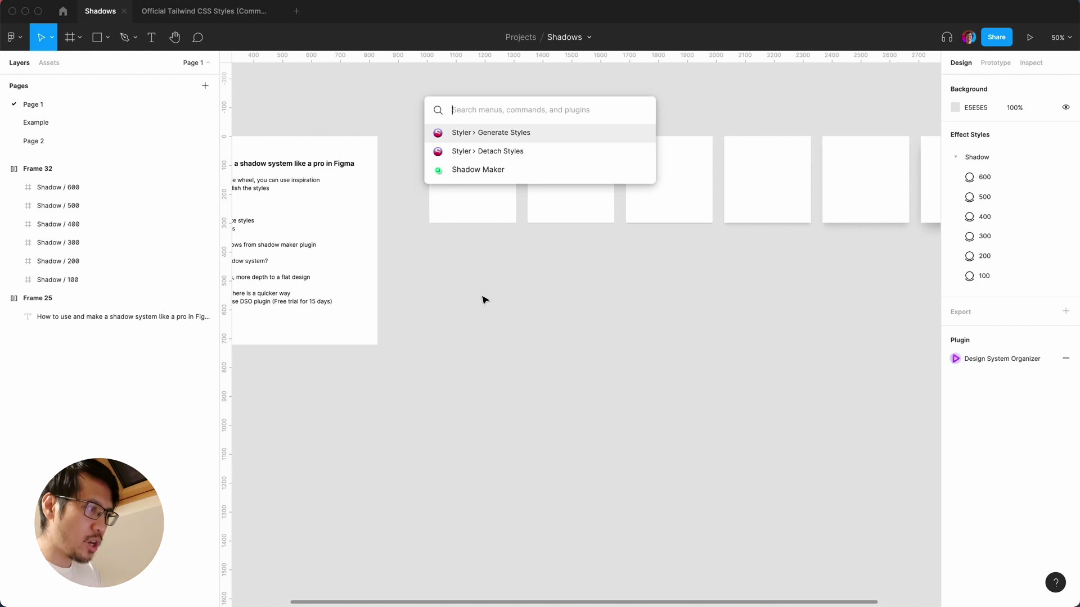
left_click(486, 171)
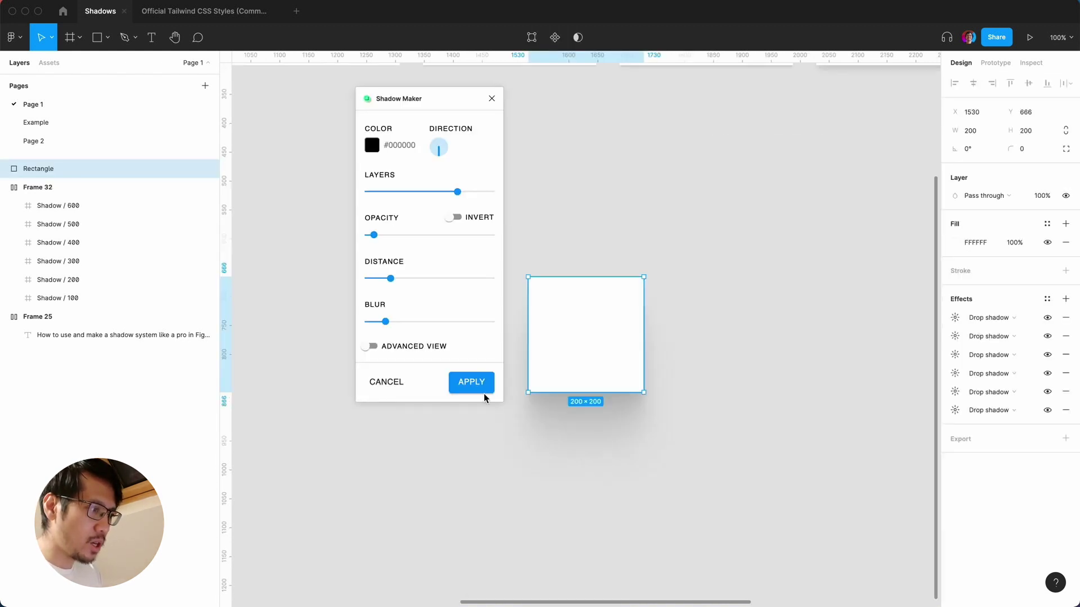
left_click(472, 383)
At 50% zoom, move the rectangle below the first shadow card and resize it to 300×300
key("minus")
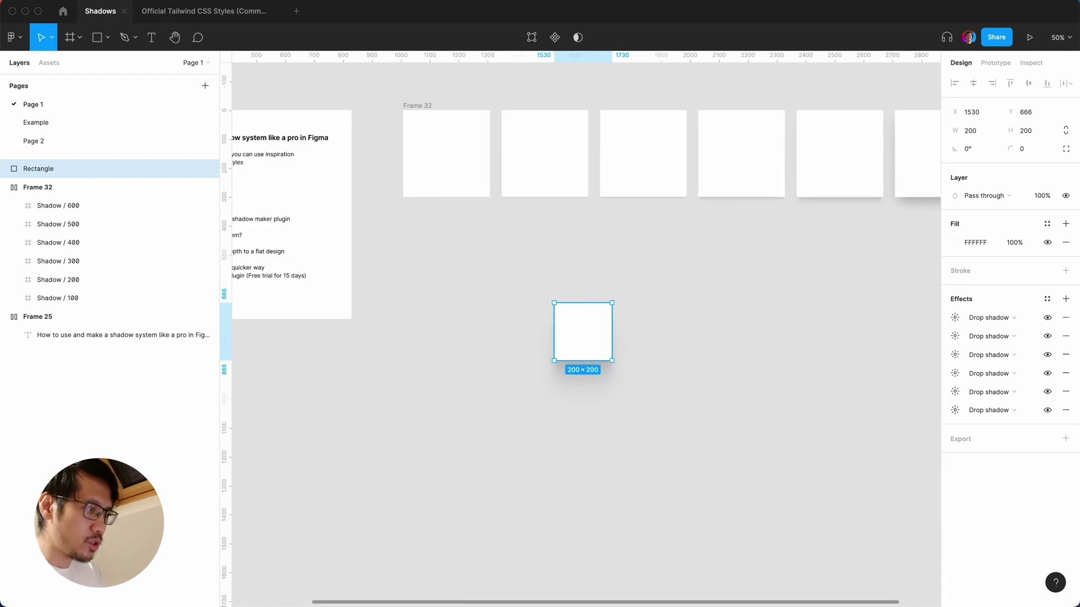
left_click_drag(557, 326, 424, 266)
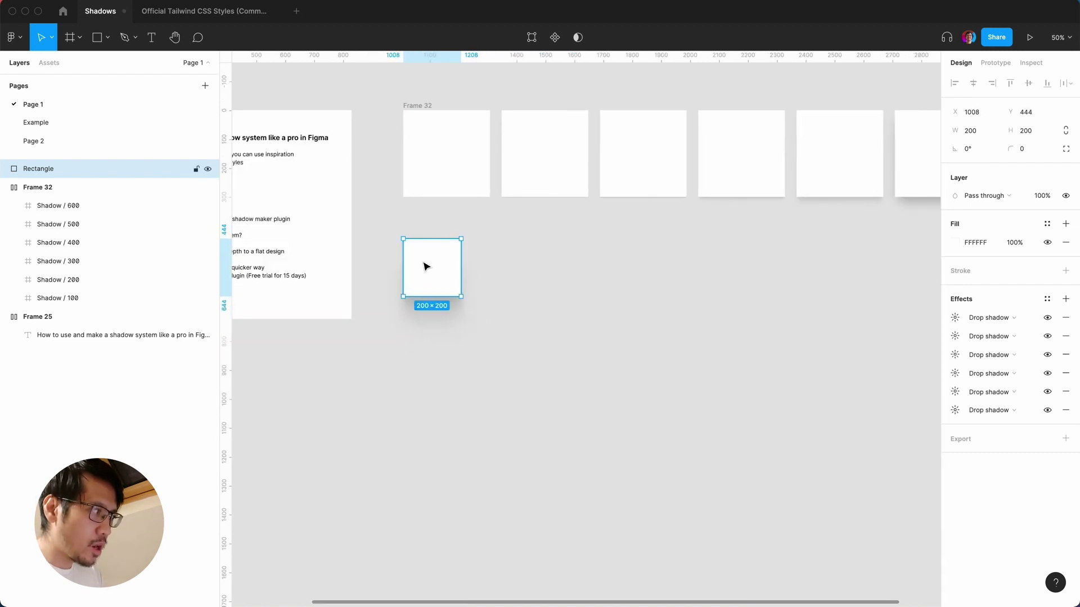
left_click(973, 136)
type("300")
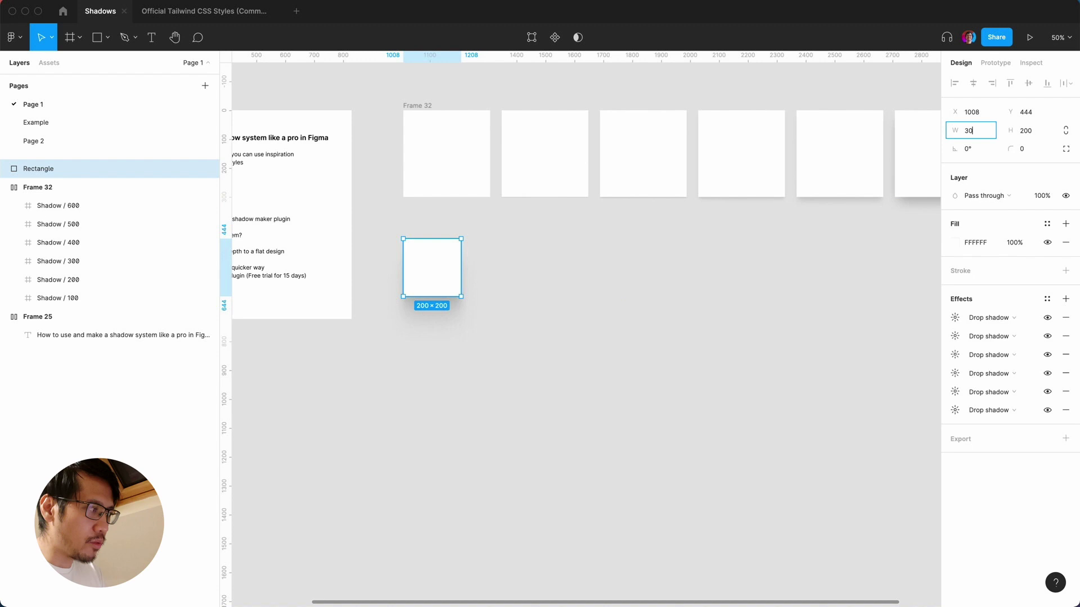
key("Tab")
type("300")
key("Return")
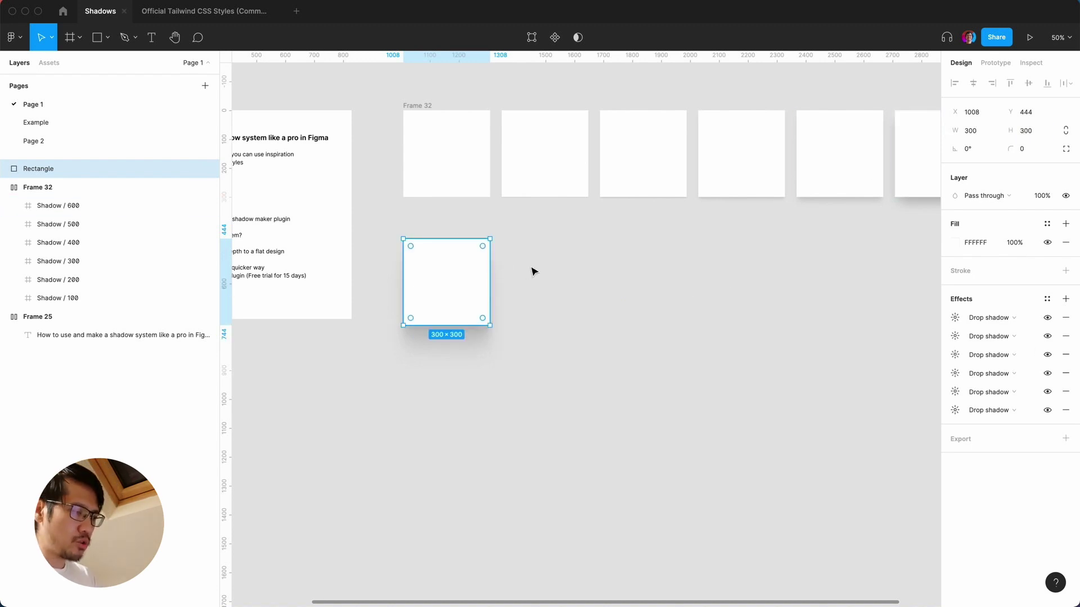
Hide drop shadows 1–4 on the lower white rectangle, keeping the last two visible
left_click(575, 289)
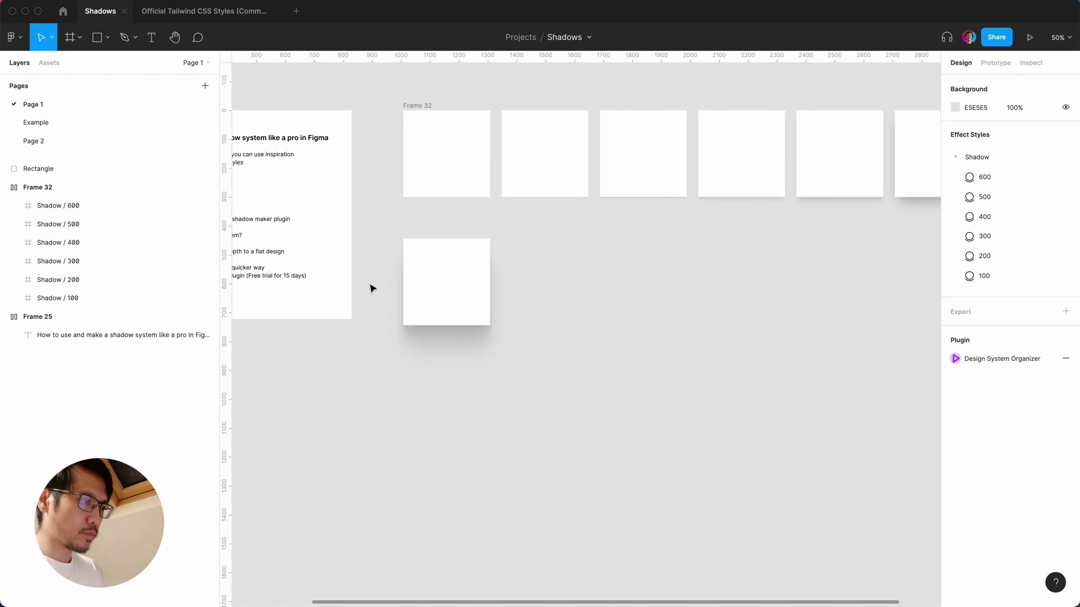
left_click(433, 288)
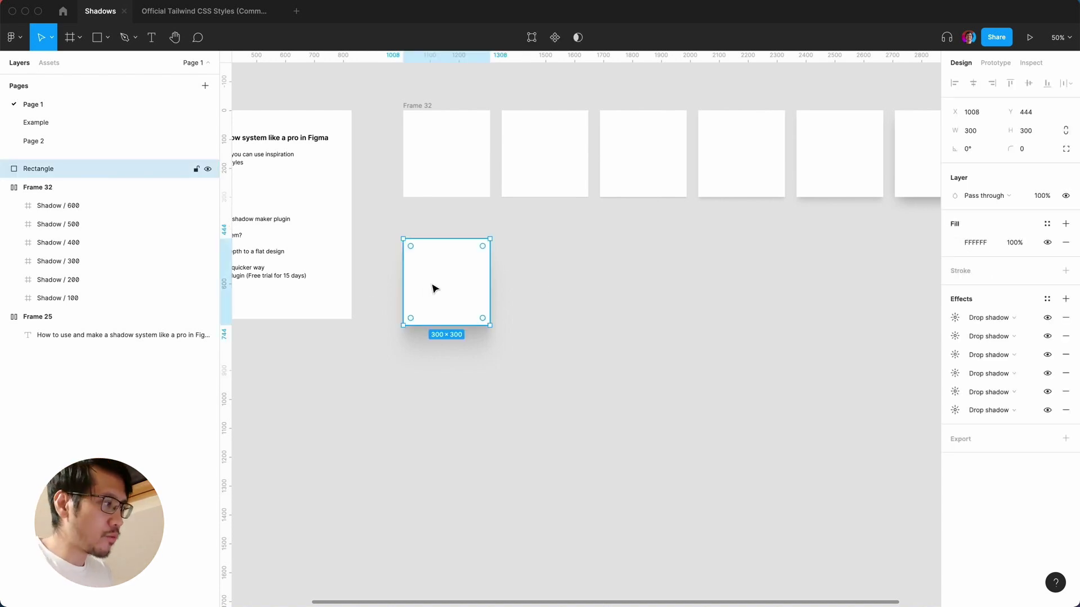
left_click(1047, 392)
left_click(1047, 373)
left_click(1047, 354)
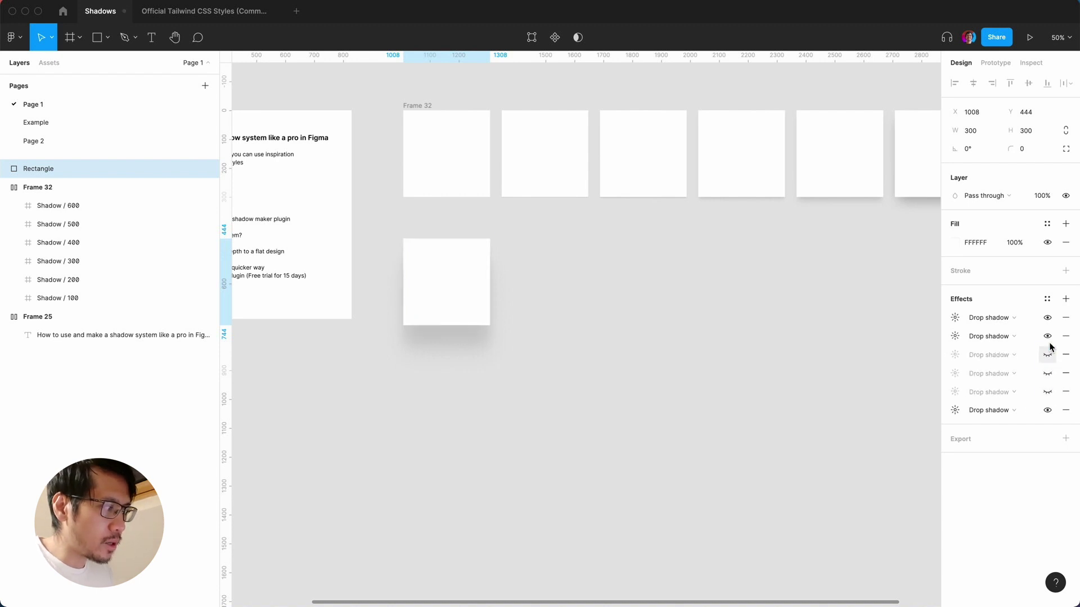
left_click(1047, 336)
left_click(1047, 317)
left_click(1047, 392)
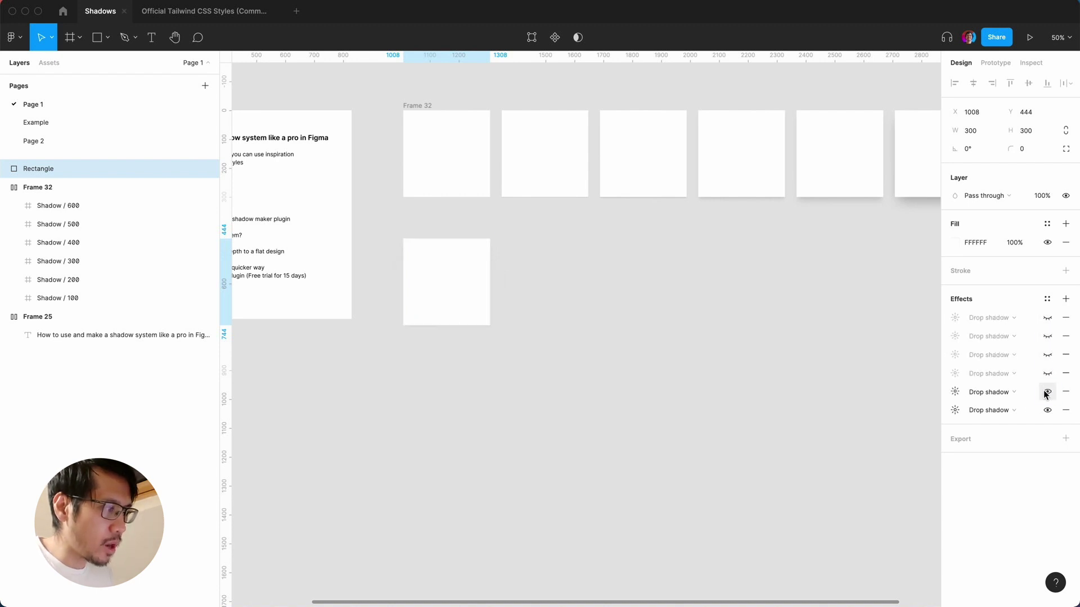
left_click(643, 416)
scroll(643, 416, "left", 3)
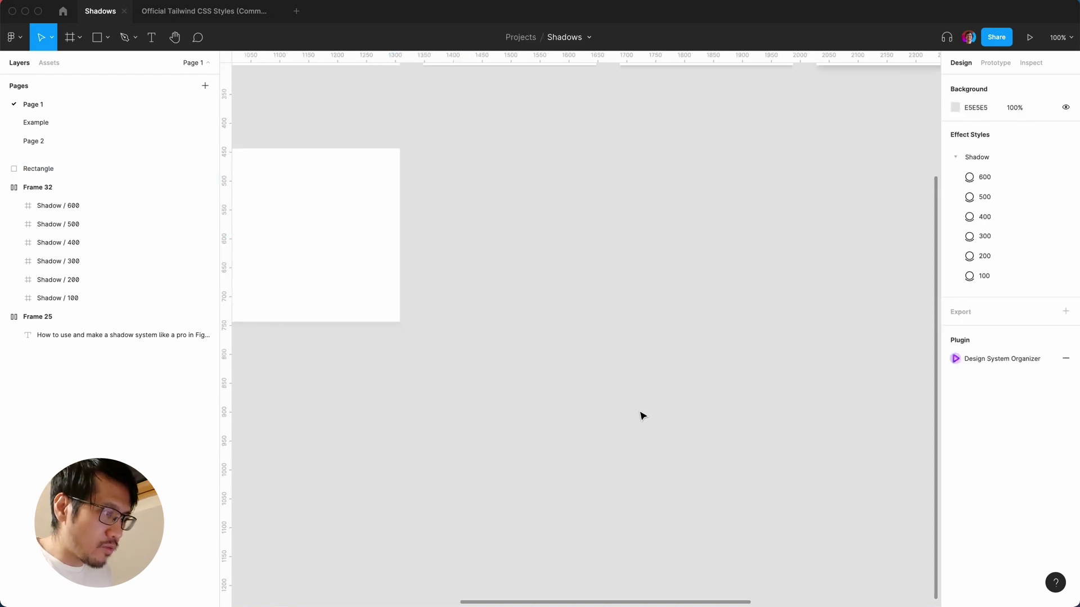
left_click(497, 291)
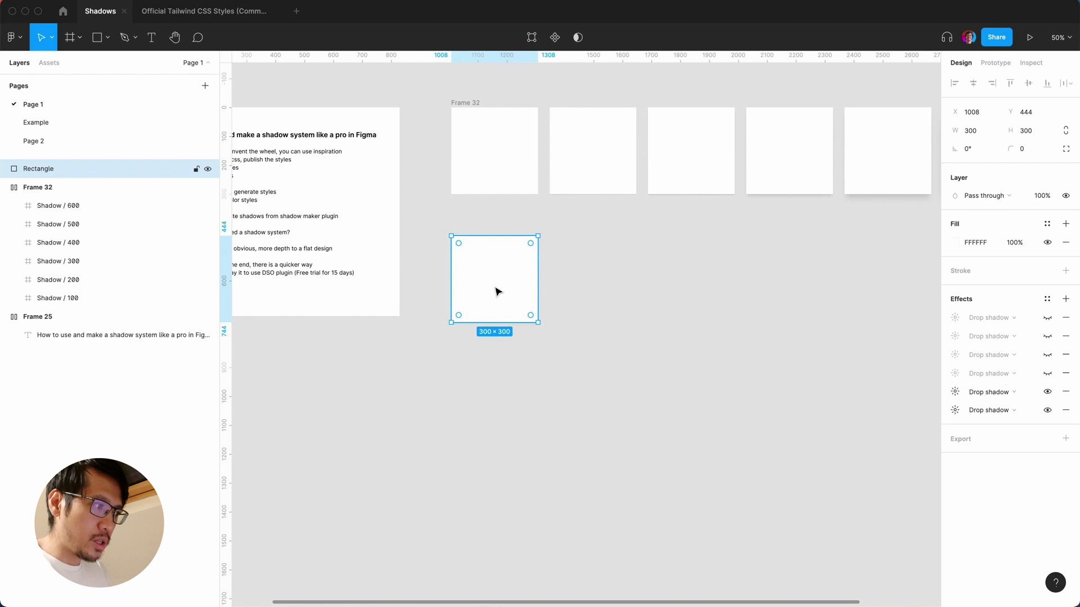
Duplicate the rectangle into six copies and select all six layers
scroll(517, 402, "right", 3)
key("super+d")
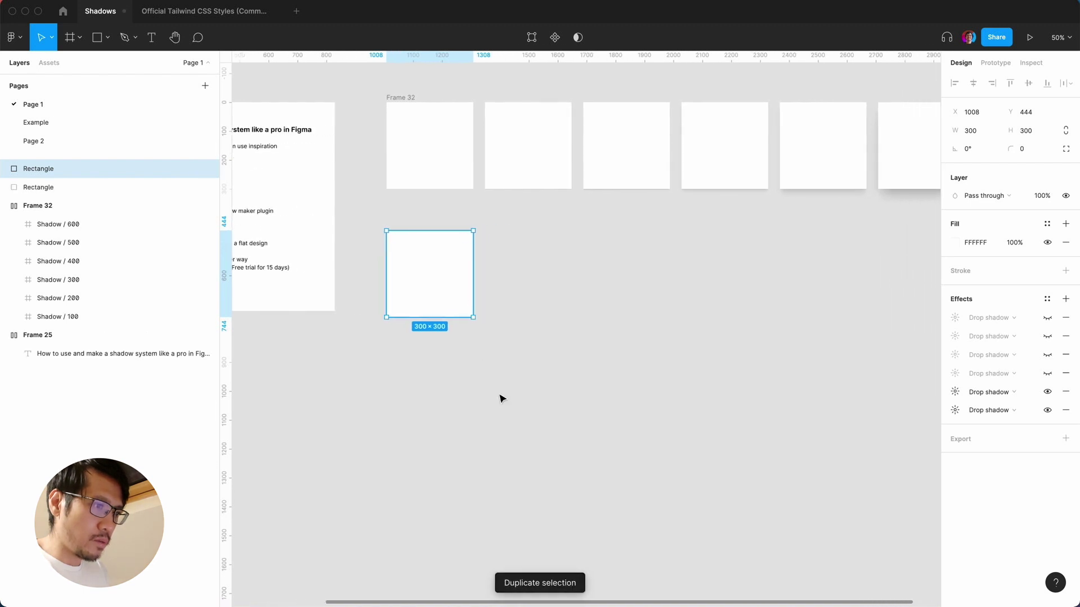
key("super+d")
key("super+d")
key("super+d")
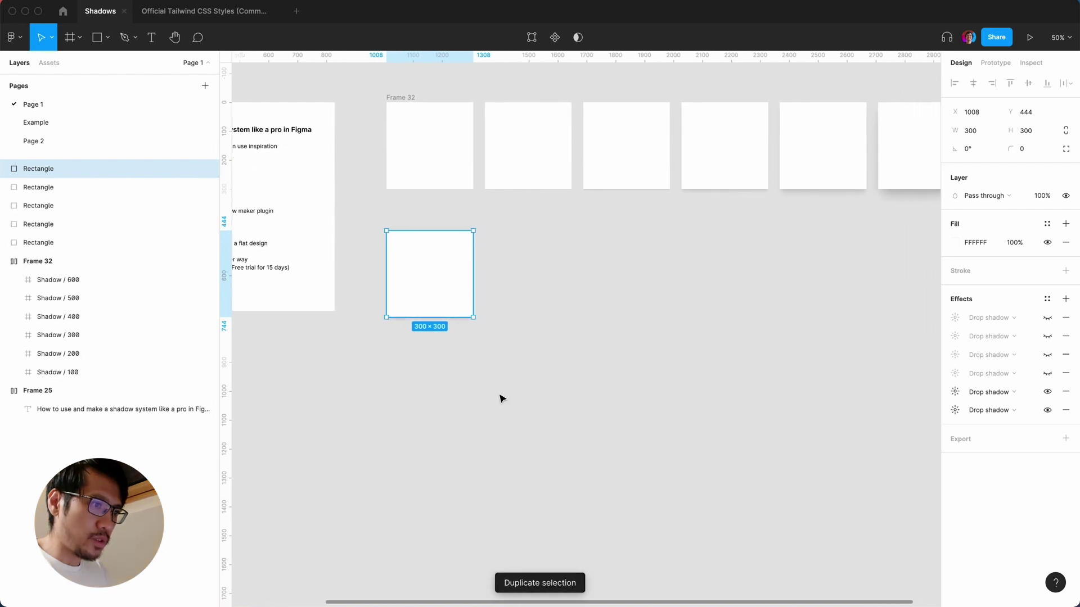
key("super+d")
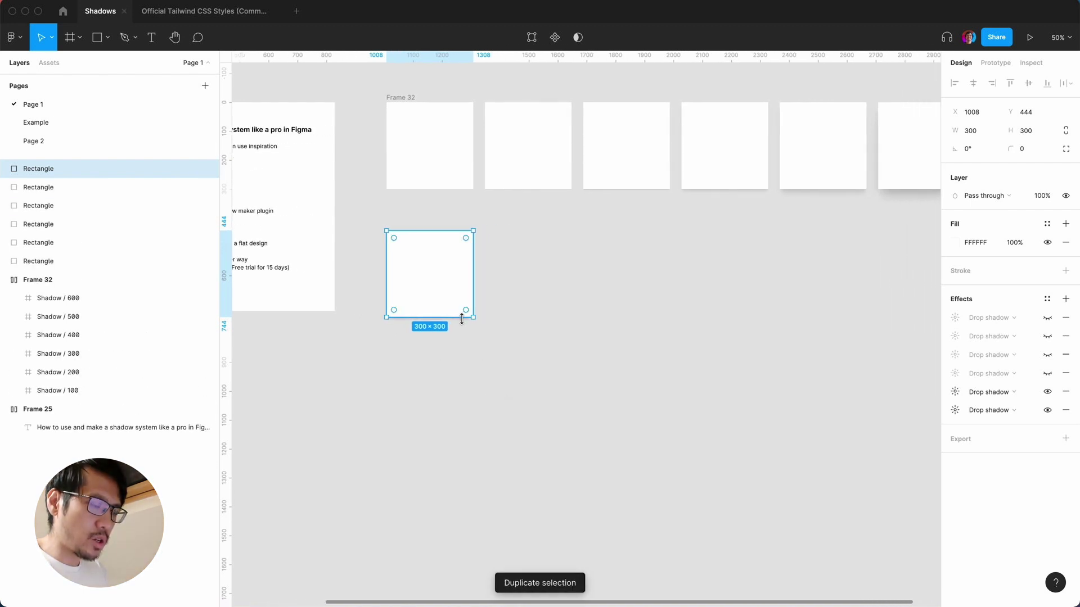
left_click(43, 262)
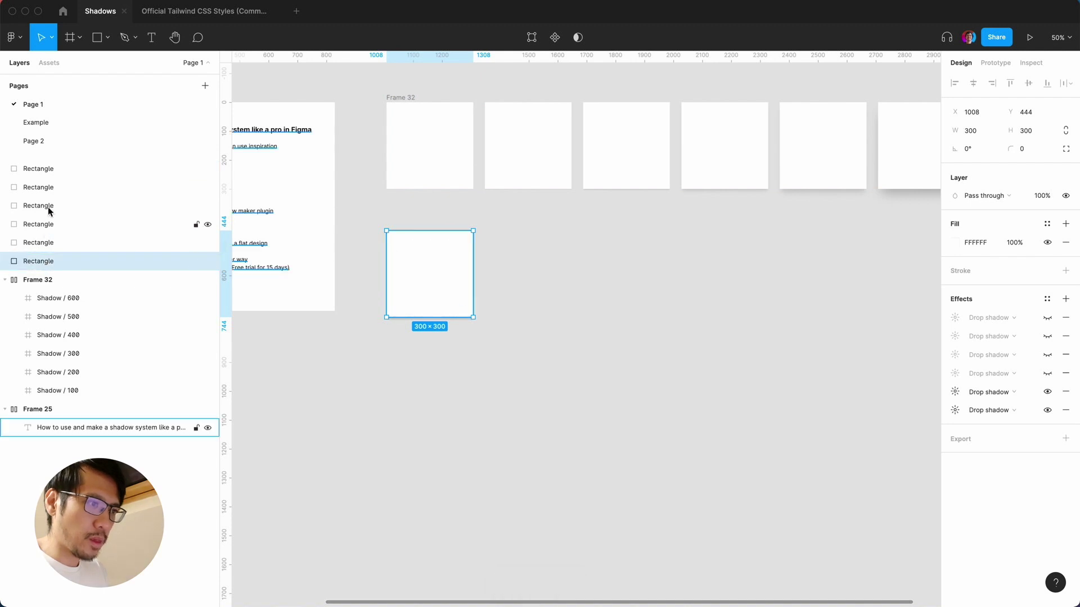
left_click(59, 164, "shift")
Wrap the six rectangles in a horizontal auto-layout frame with no fill and 40 spacing
key("shift+a")
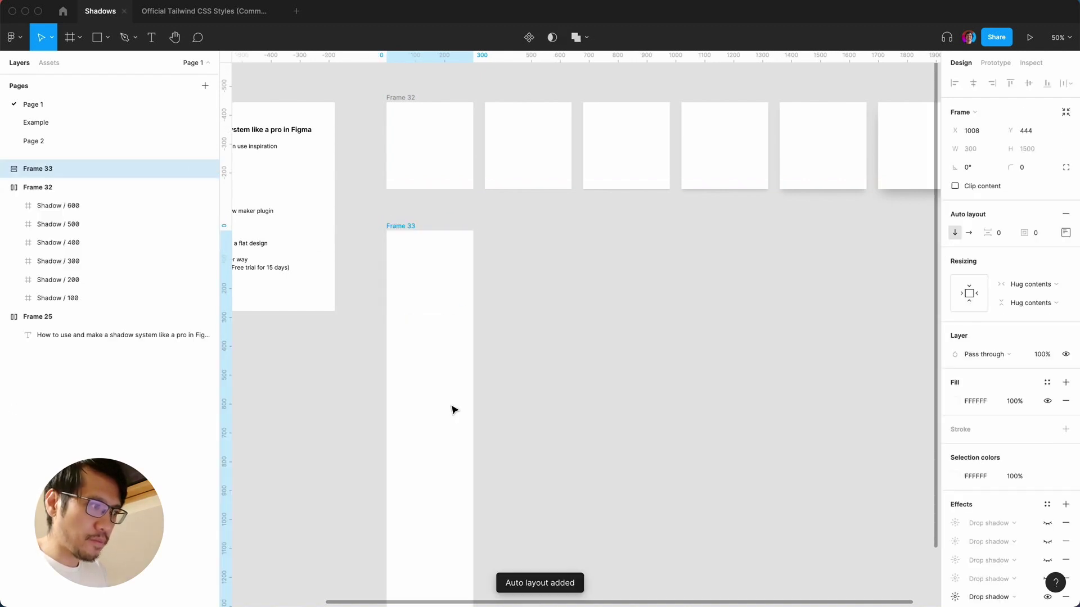
left_click(970, 234)
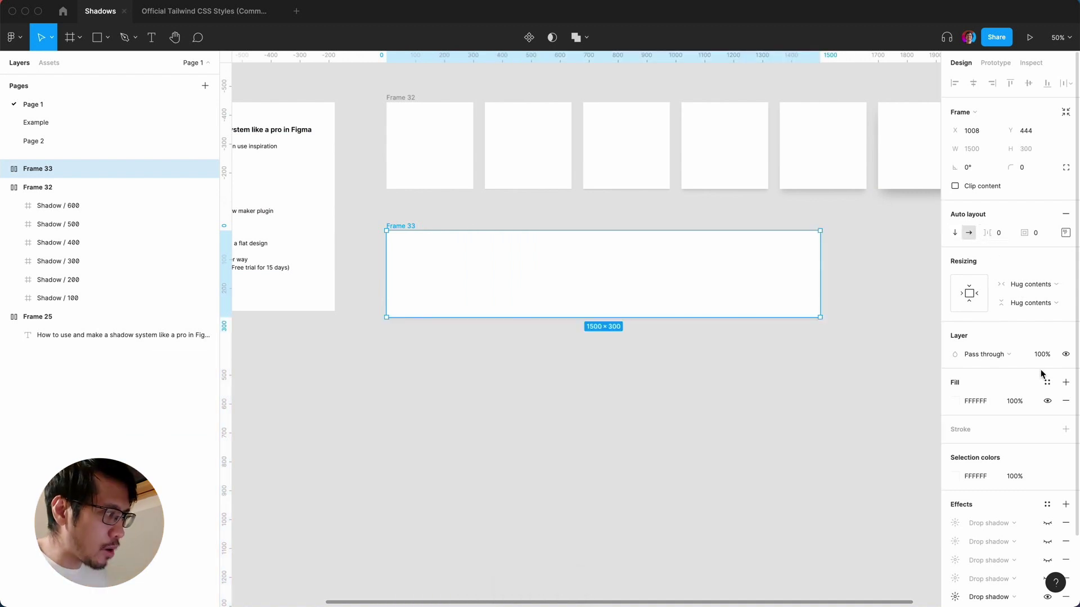
left_click(1047, 402)
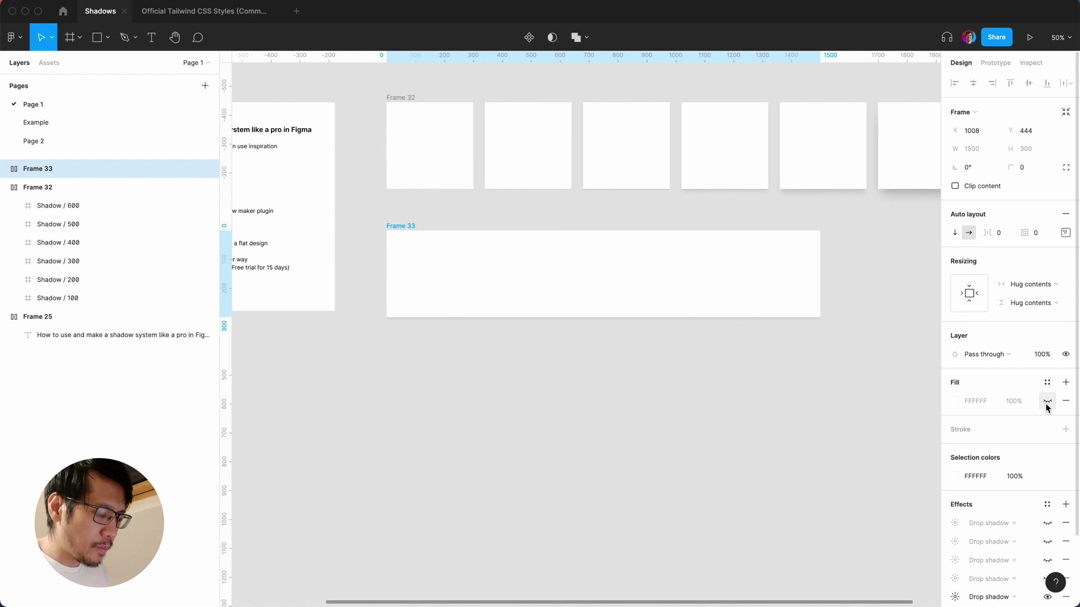
left_click(999, 232)
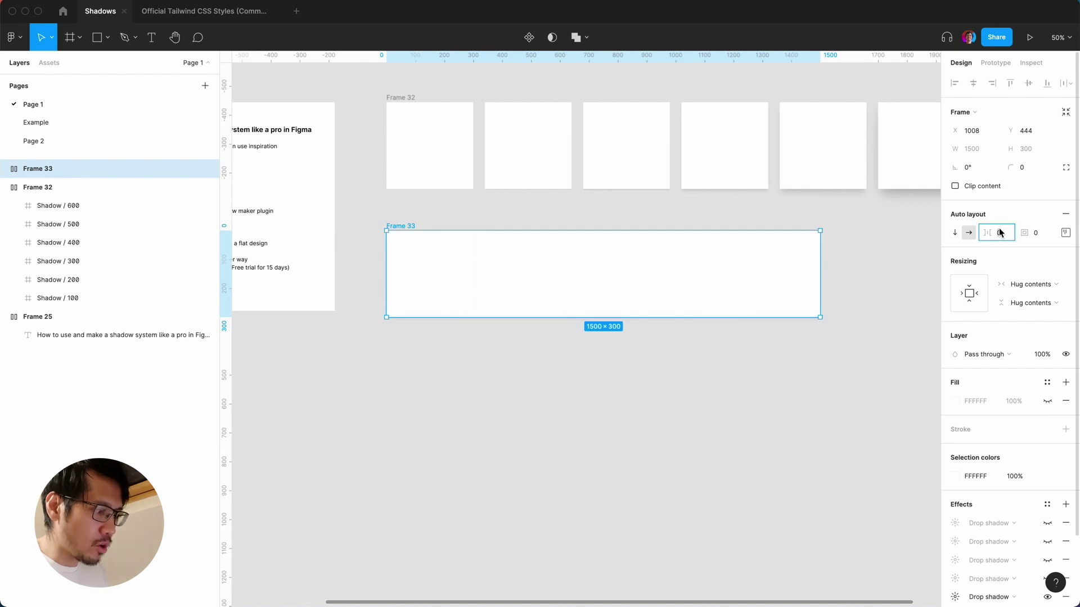
type("40")
key("Return")
left_click(660, 408)
scroll(661, 408, "right", 1)
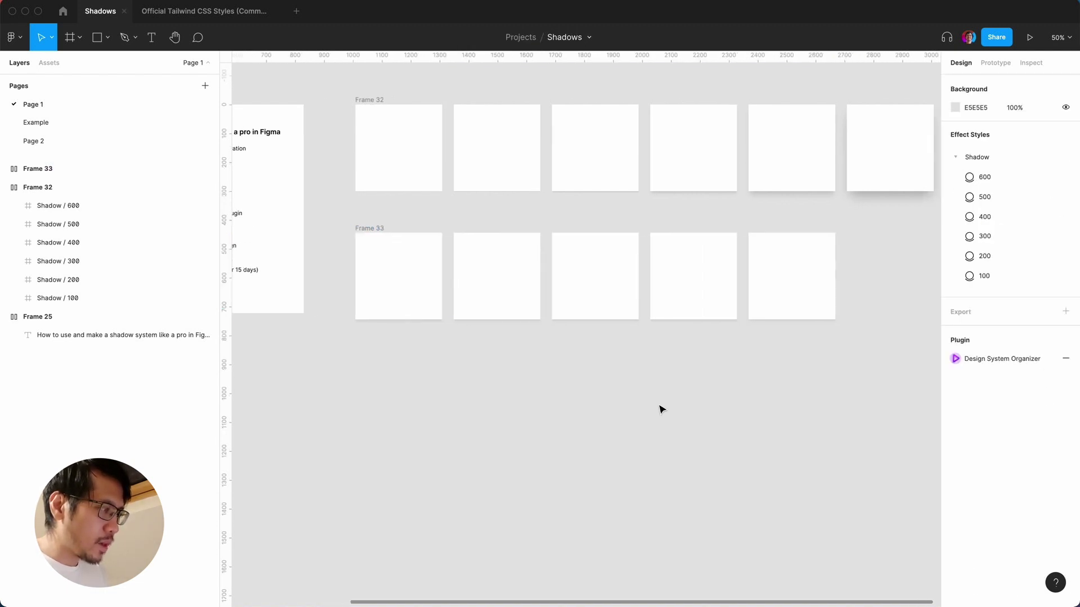
scroll(660, 408, "right", 2)
Duplicate the fifth card and lighten the first card by hiding its fifth drop shadow
left_click(737, 293)
key("ctrl+d")
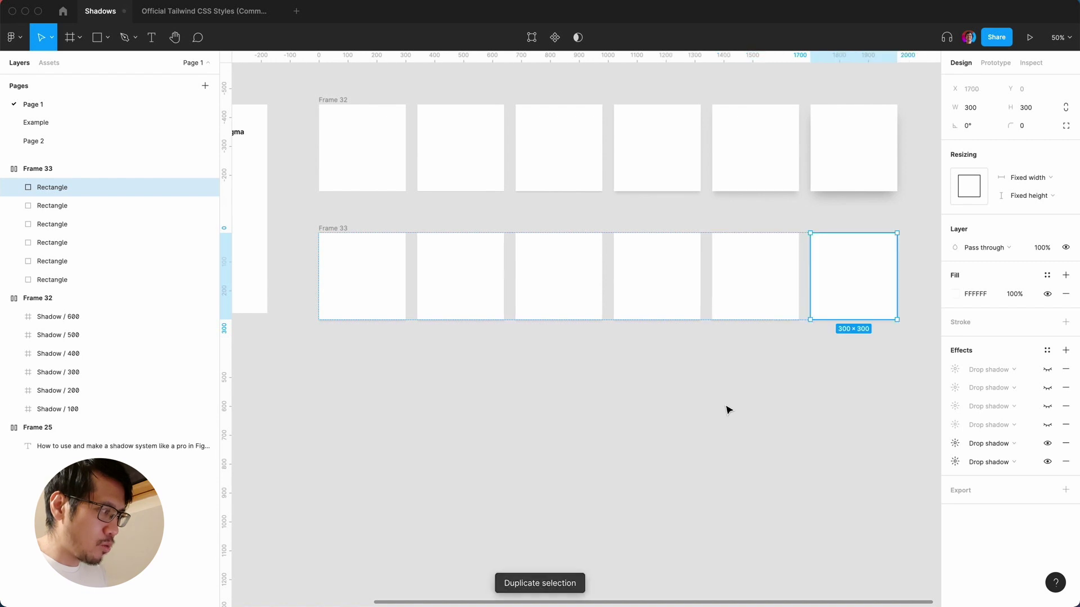
left_click(618, 415)
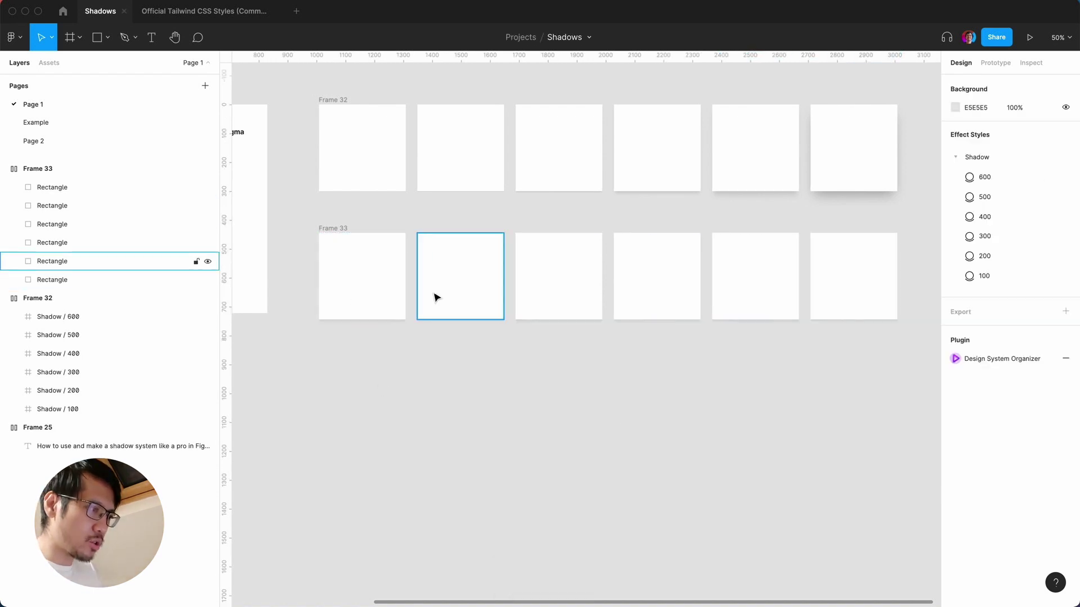
left_click(362, 294)
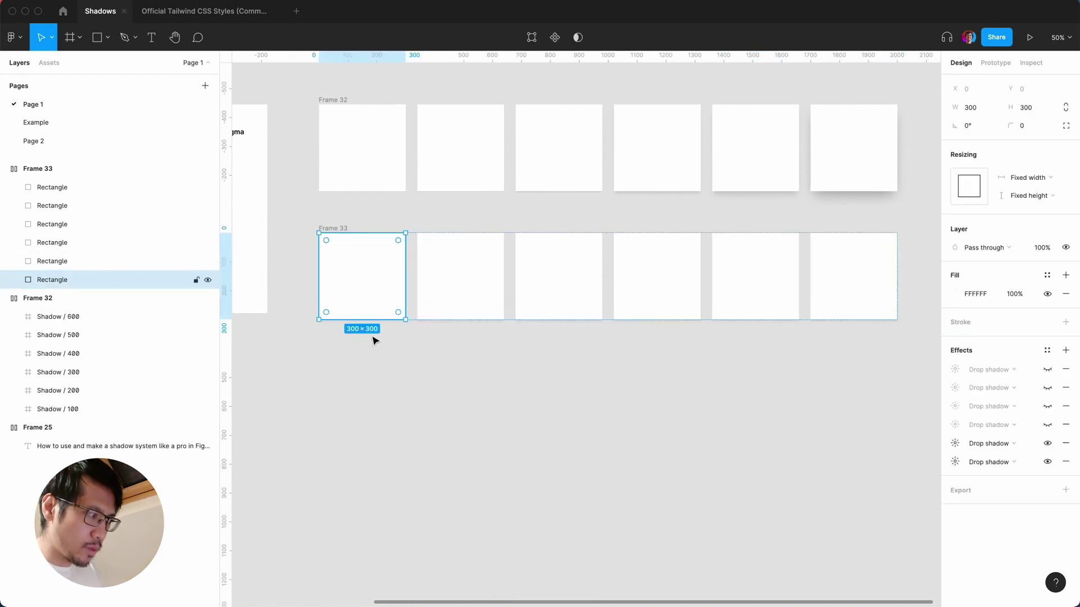
left_click(376, 358)
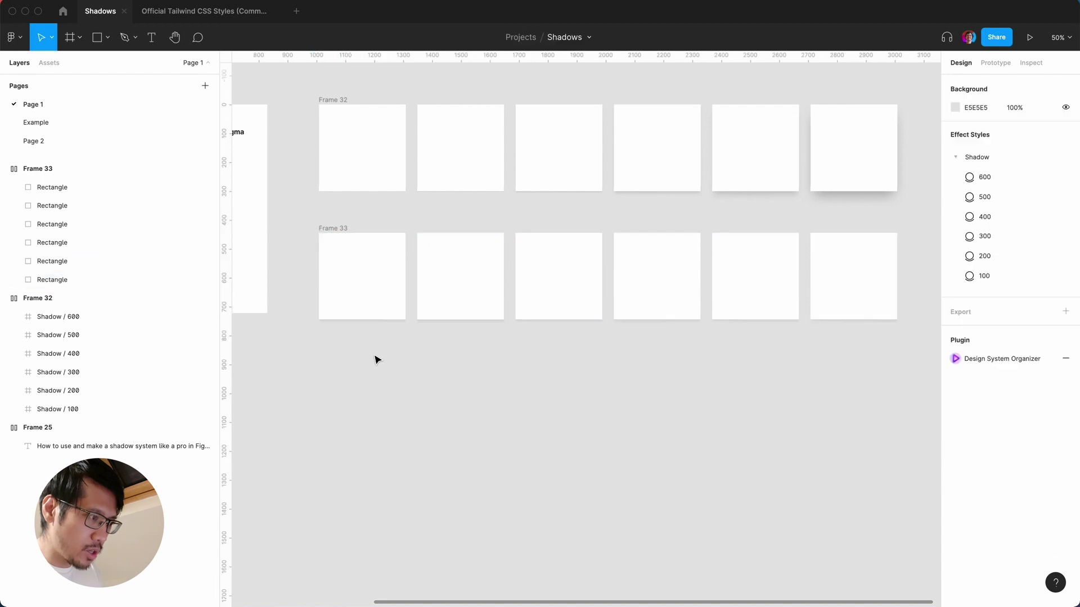
left_click(378, 301)
left_click(1046, 444)
left_click(597, 480)
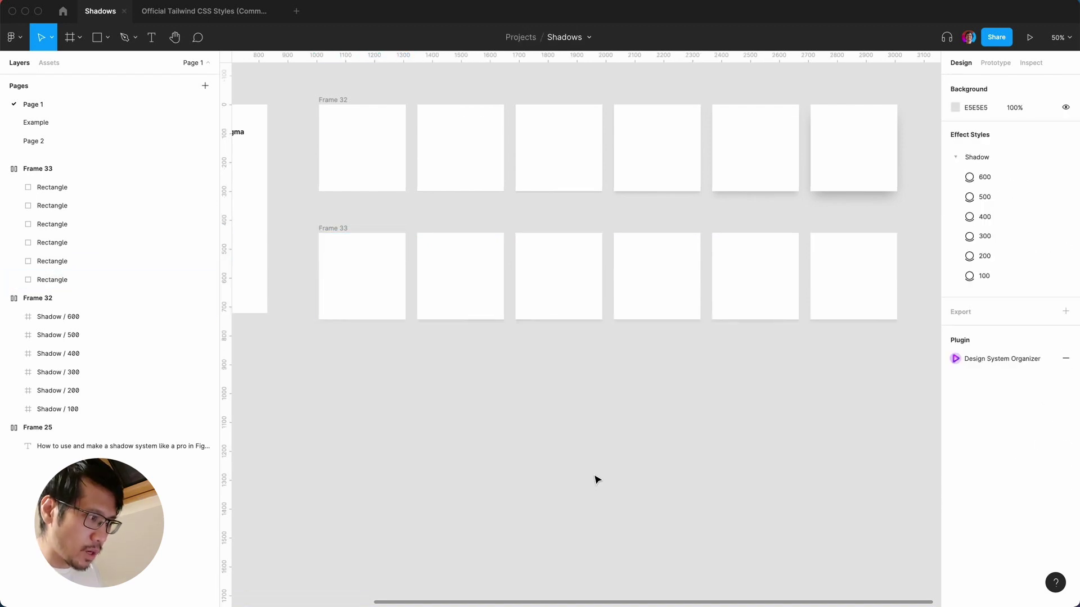
scroll(597, 479, "left", 5)
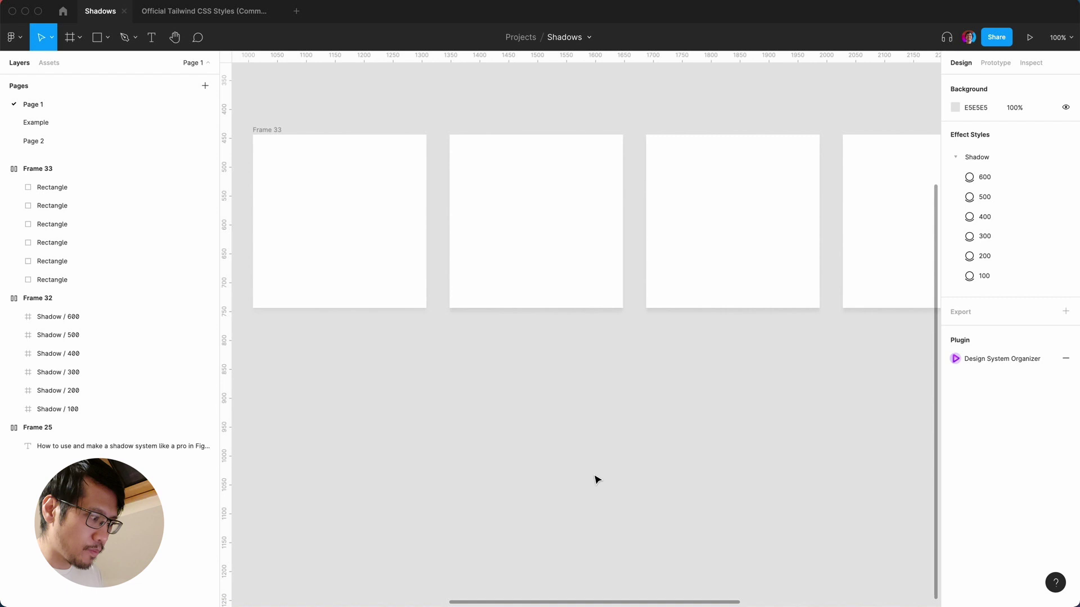
Deepen the fourth and fifth cards by turning on more of their drop shadows
left_click(578, 292)
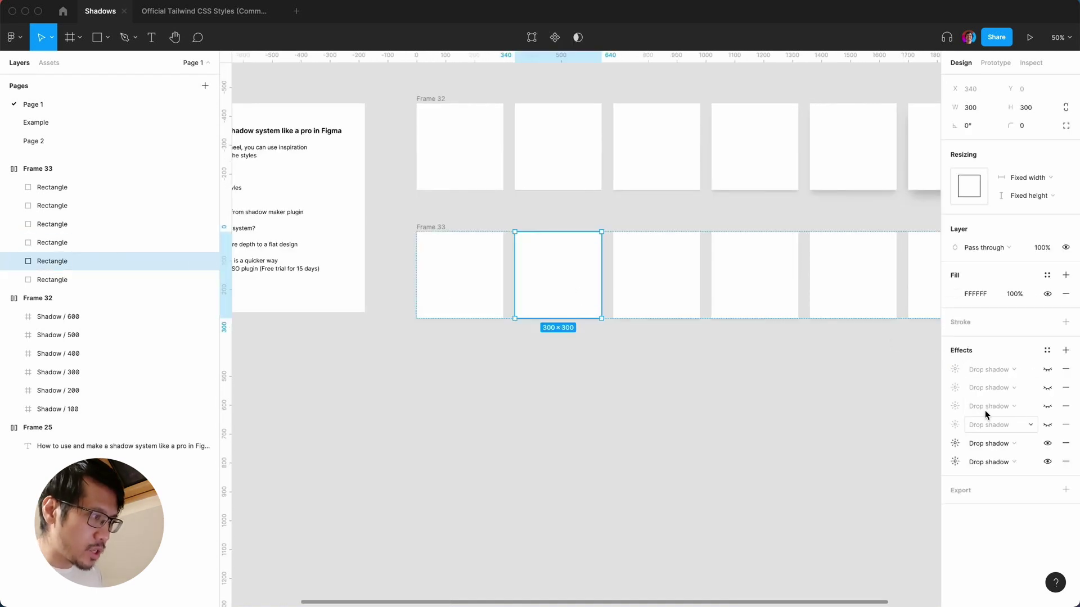
left_click(768, 297)
left_click(1047, 406)
left_click(1047, 425)
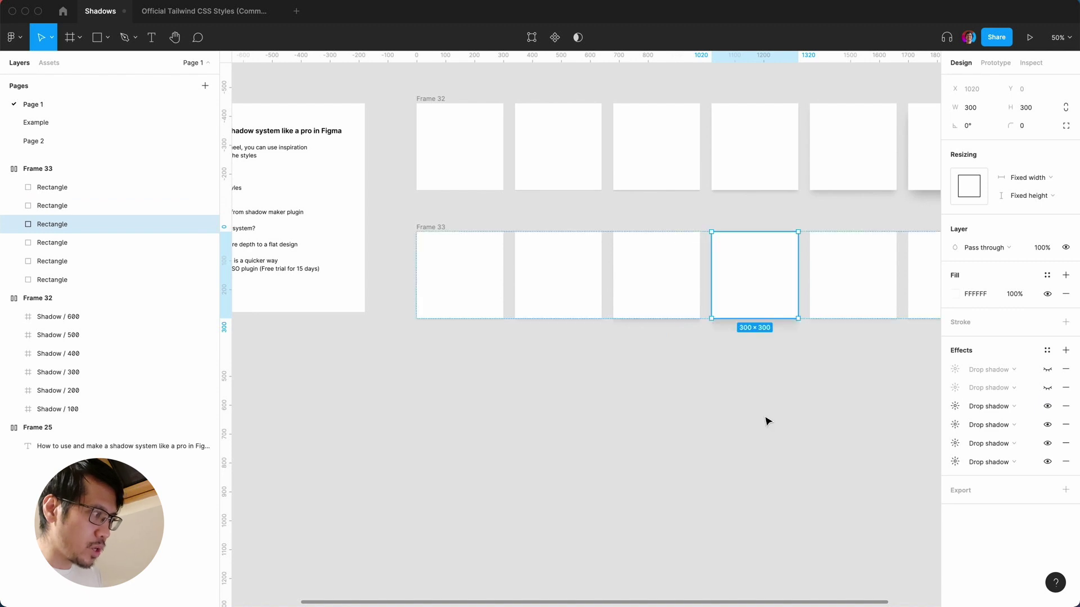
scroll(724, 360, "right", 5)
left_click(718, 306)
left_click(1047, 425)
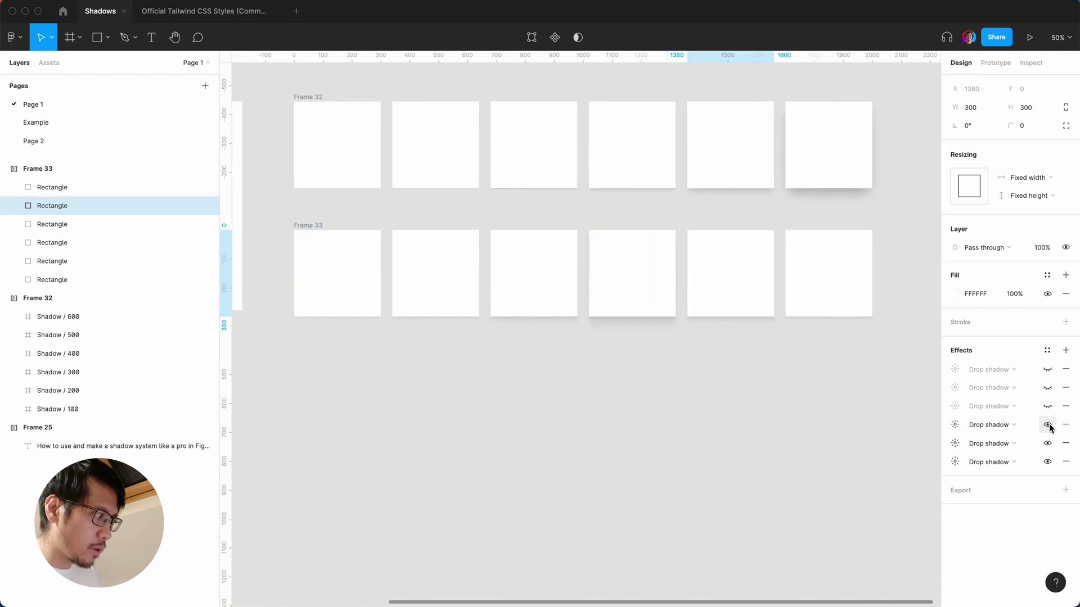
left_click(1047, 406)
left_click(1047, 387)
Turn on drop shadows one through four on the sixth card for the deepest shadow
scroll(815, 420, "right", 4)
left_click(751, 292)
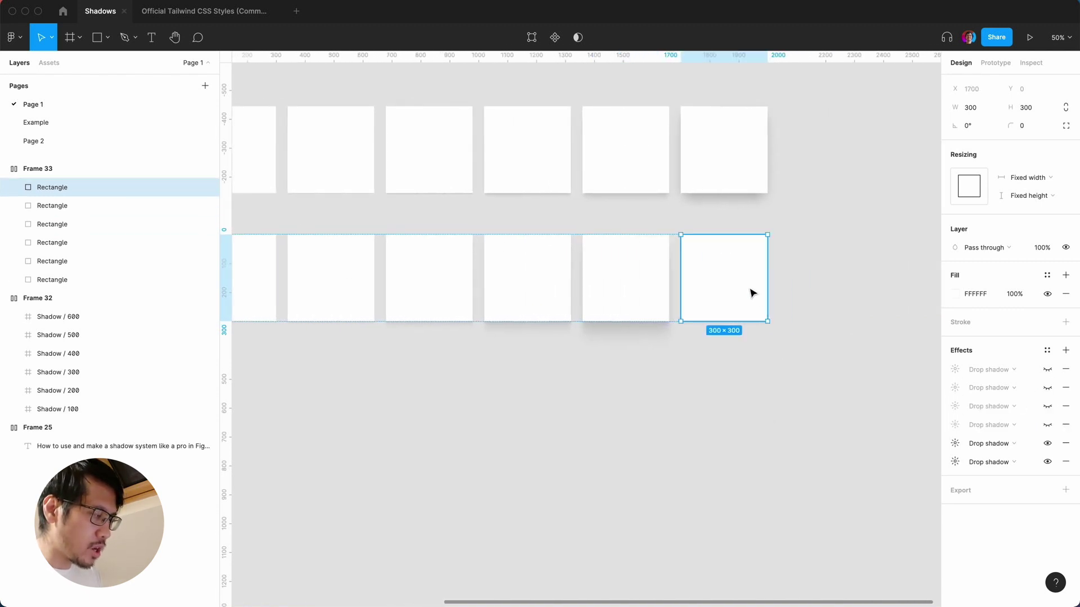
left_click(1047, 425)
left_click(1047, 406)
left_click(1047, 387)
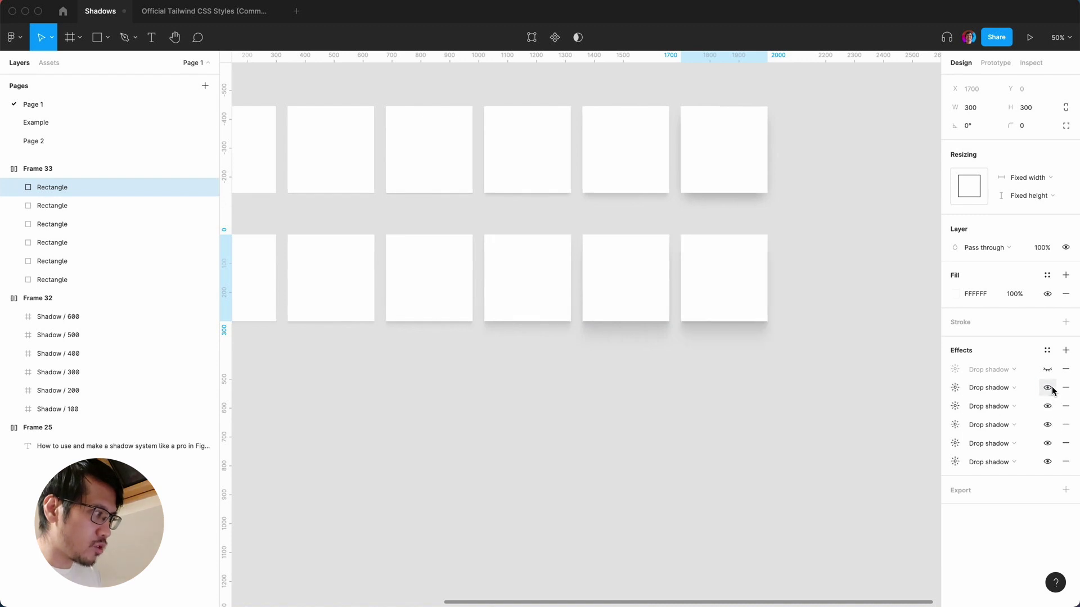
left_click(1047, 369)
left_click(682, 482)
scroll(684, 485, "left", 3)
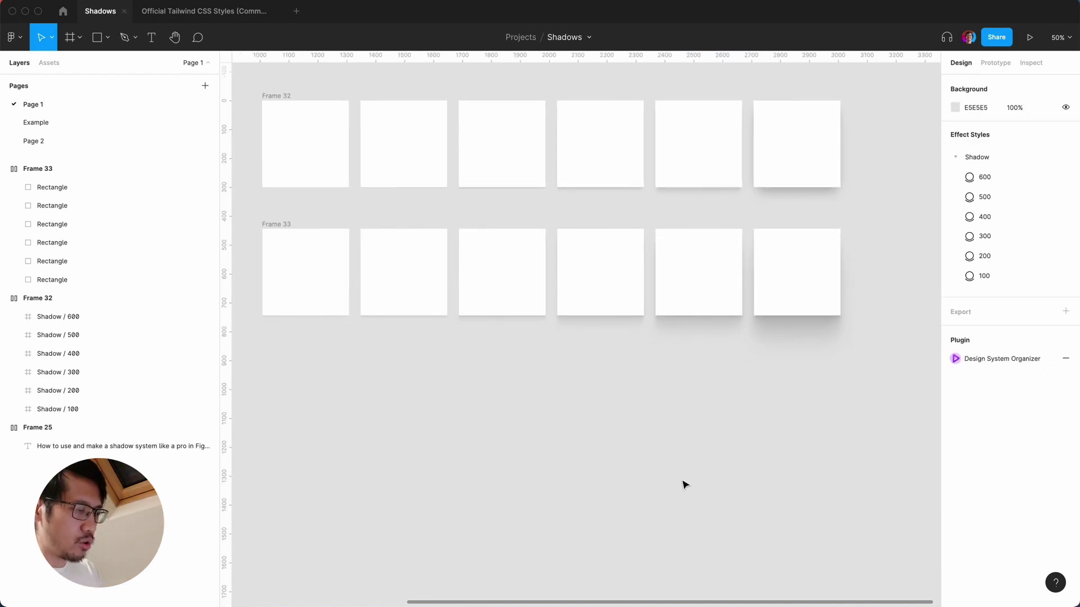
key("minus")
left_click(437, 276)
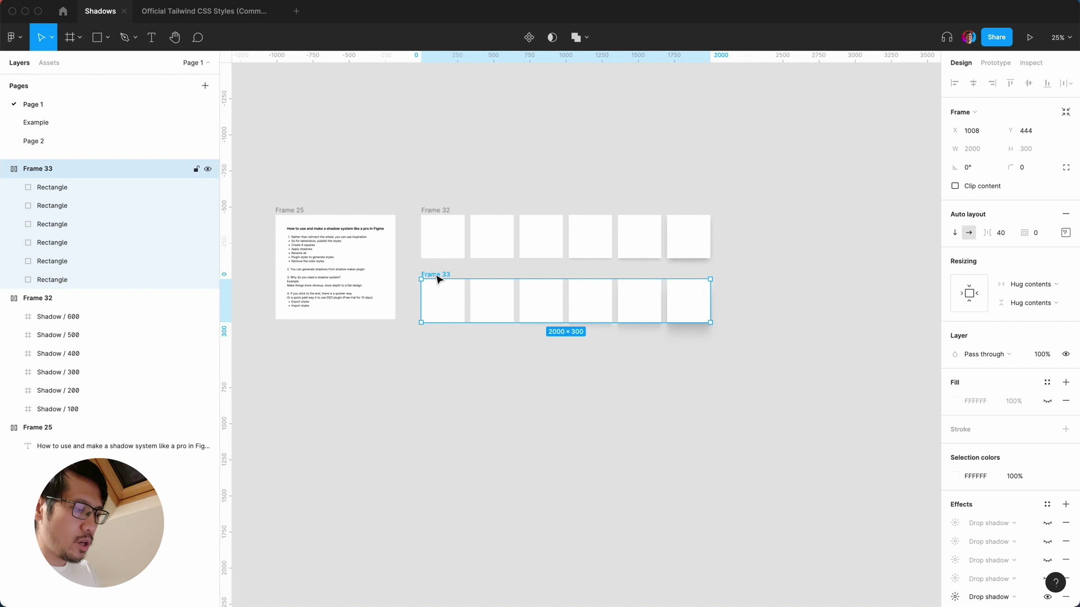
Batch-rename Frame 33's six rectangles 'Shadow Maker / $N00', numbered 600 down to 100
key("Return")
key("super+r")
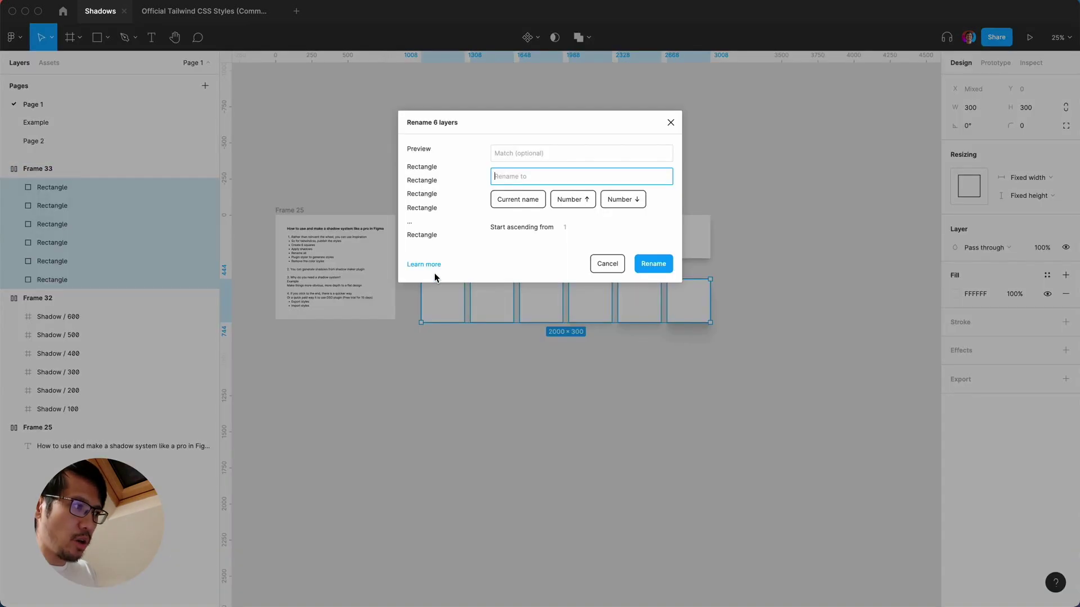
type("Shadow /")
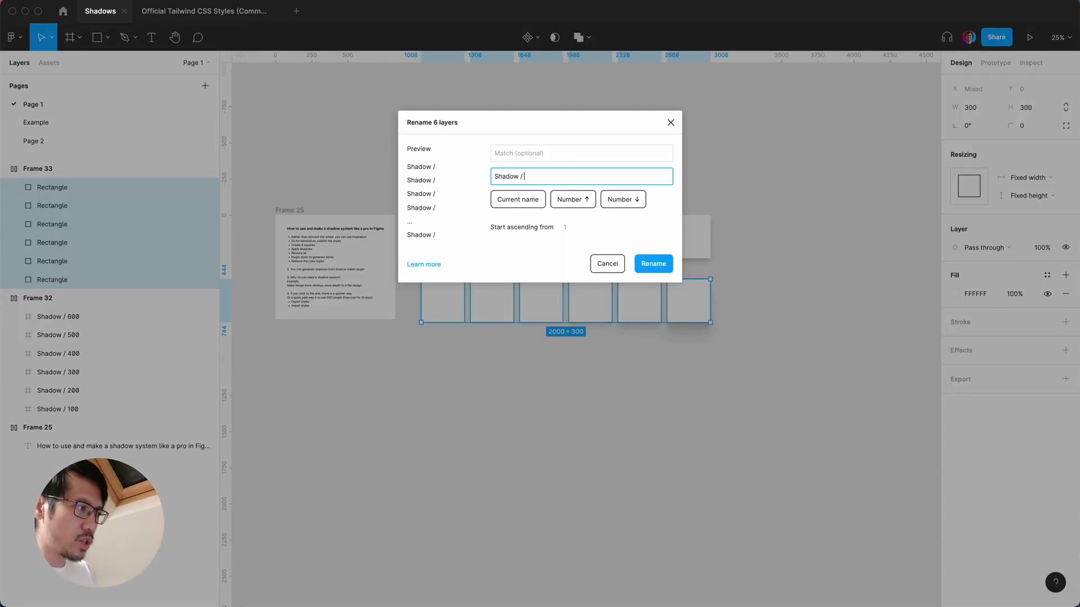
left_click(623, 200)
key("BackSpace")
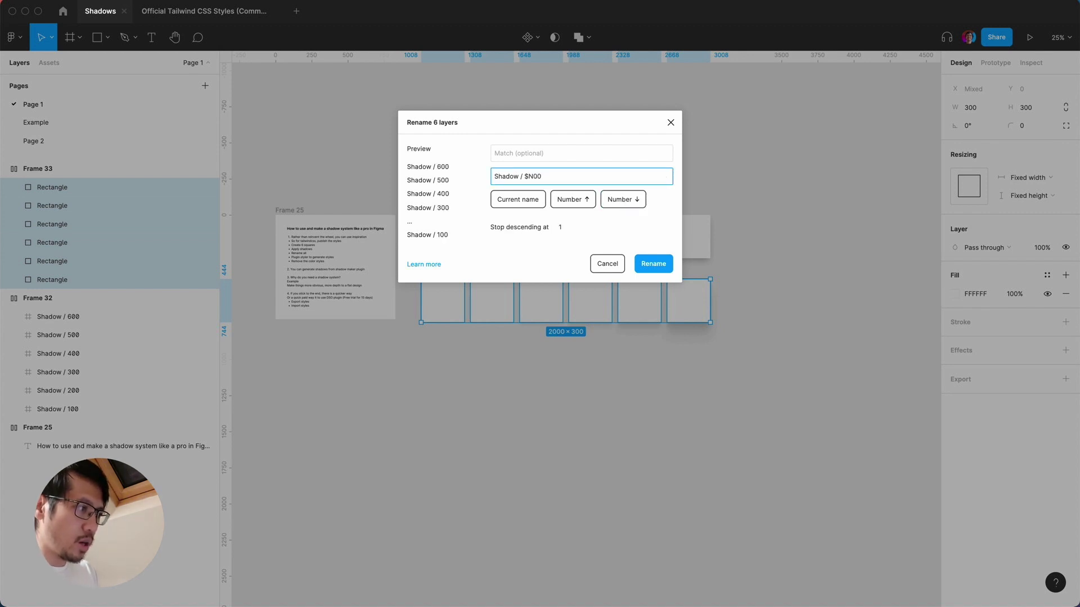
left_click(518, 176)
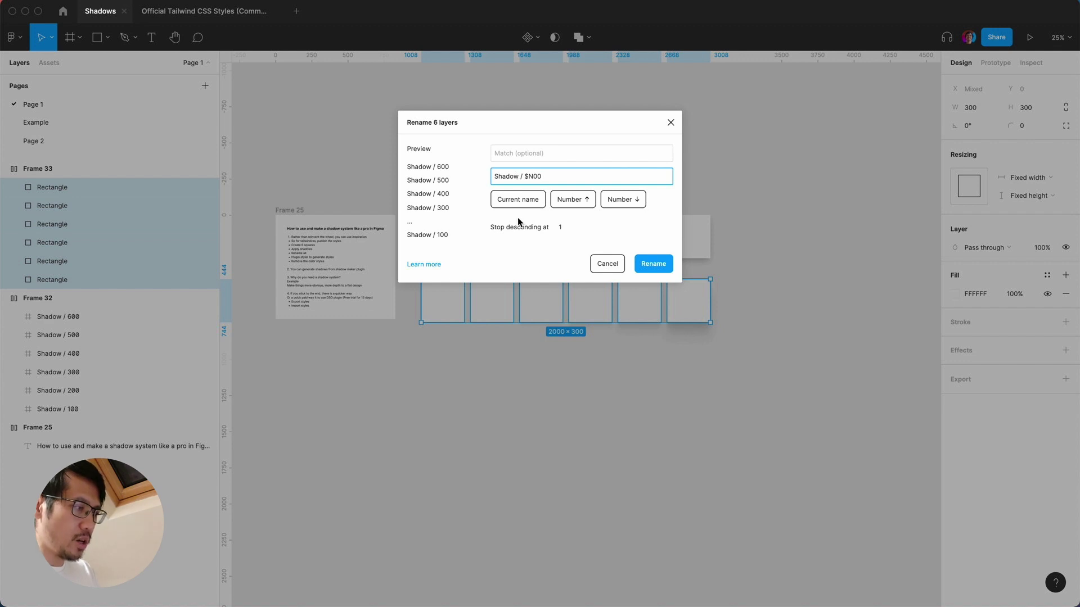
type("Maker")
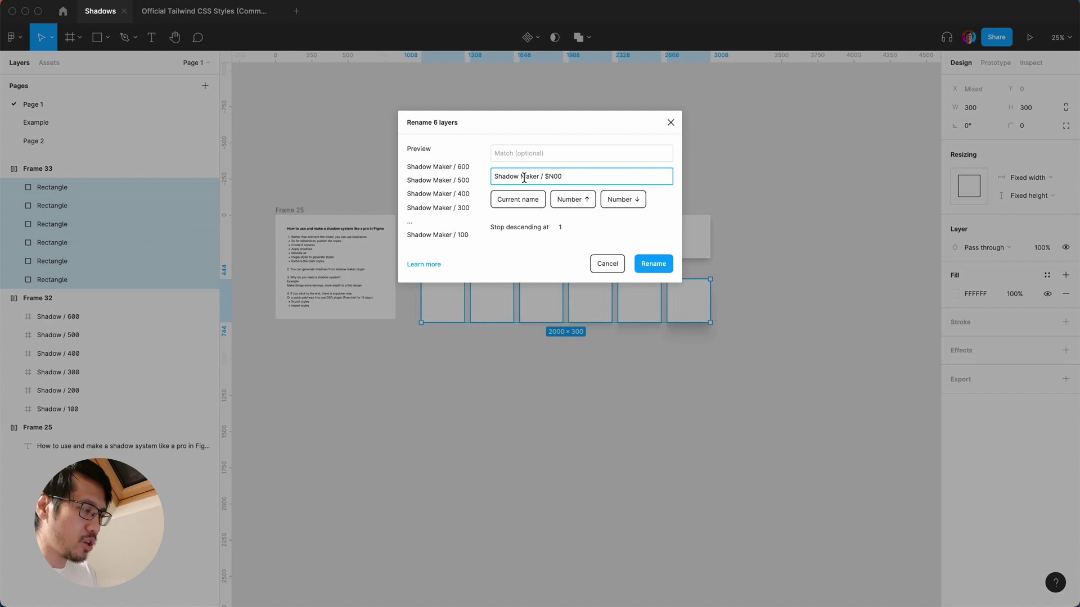
left_click(653, 265)
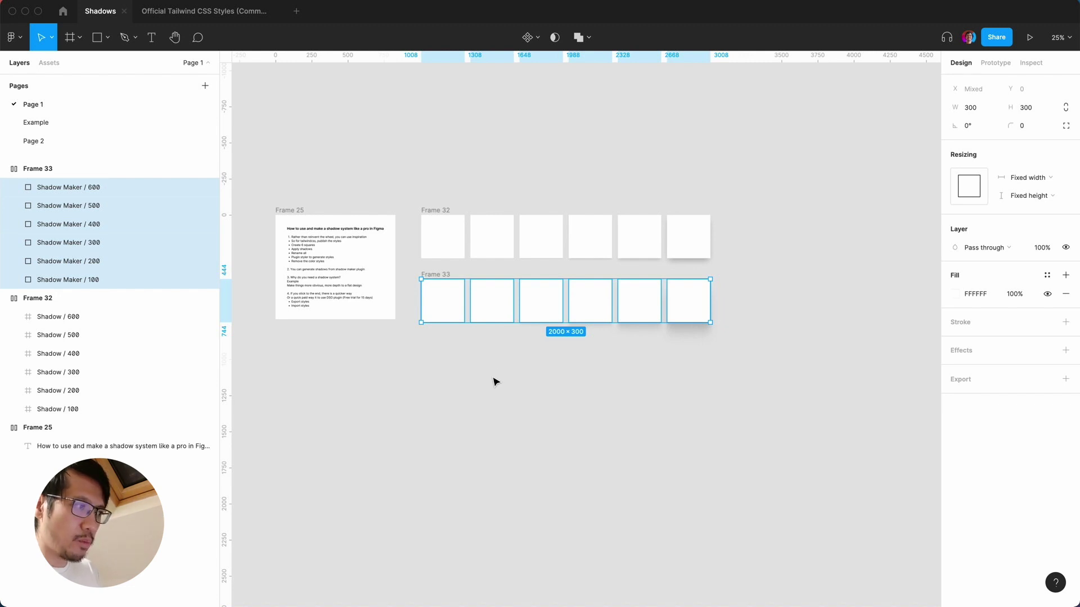
Generate Shadow Maker colour and effect styles 100–600 from the six rectangles with Styler
key("ctrl+slash")
left_click(506, 153)
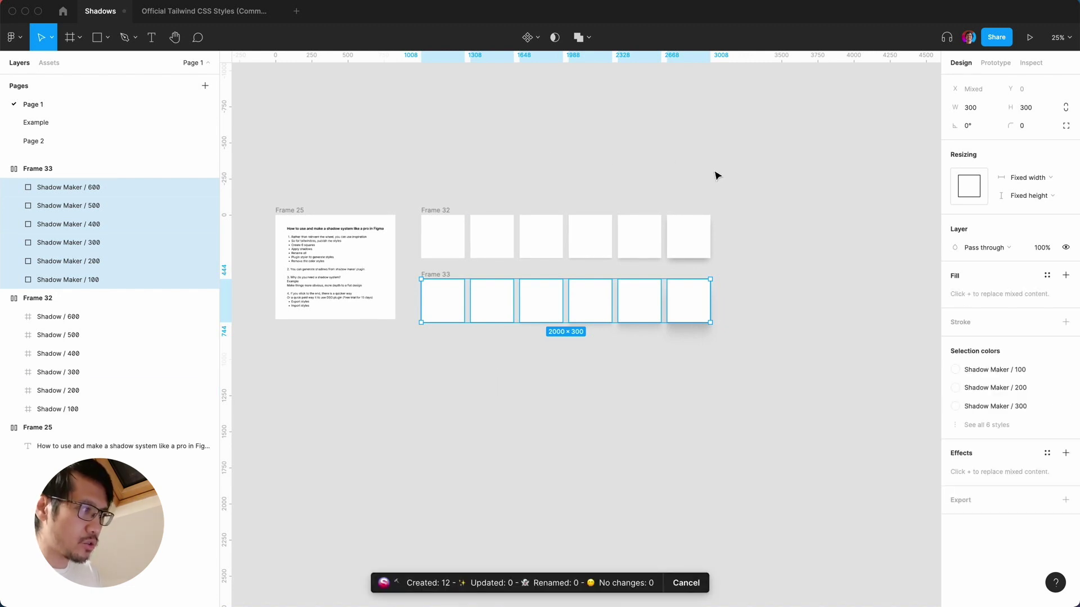
left_click(720, 179)
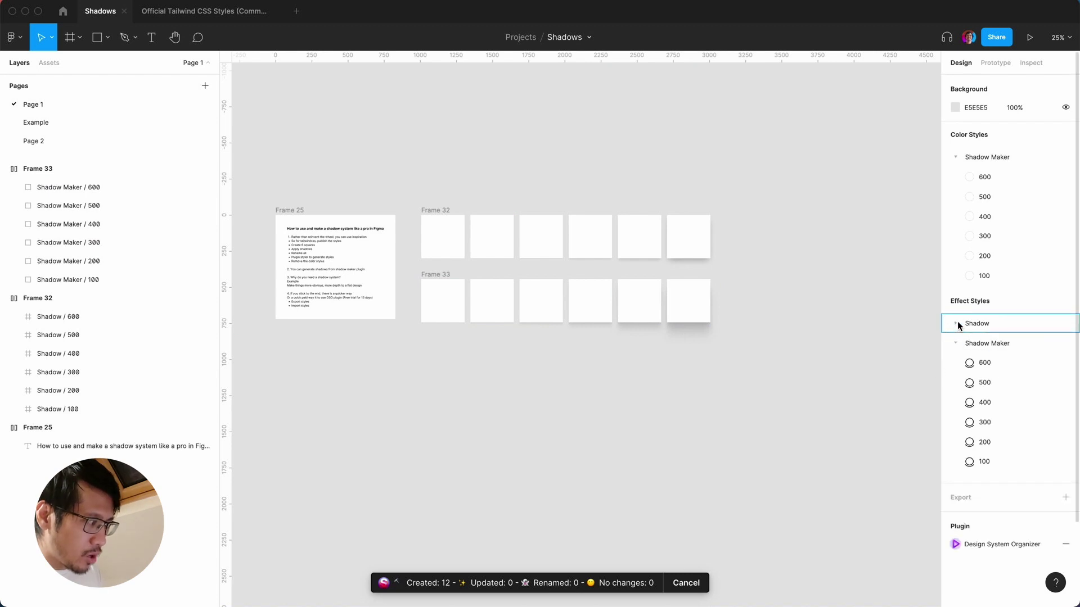
left_click(956, 343)
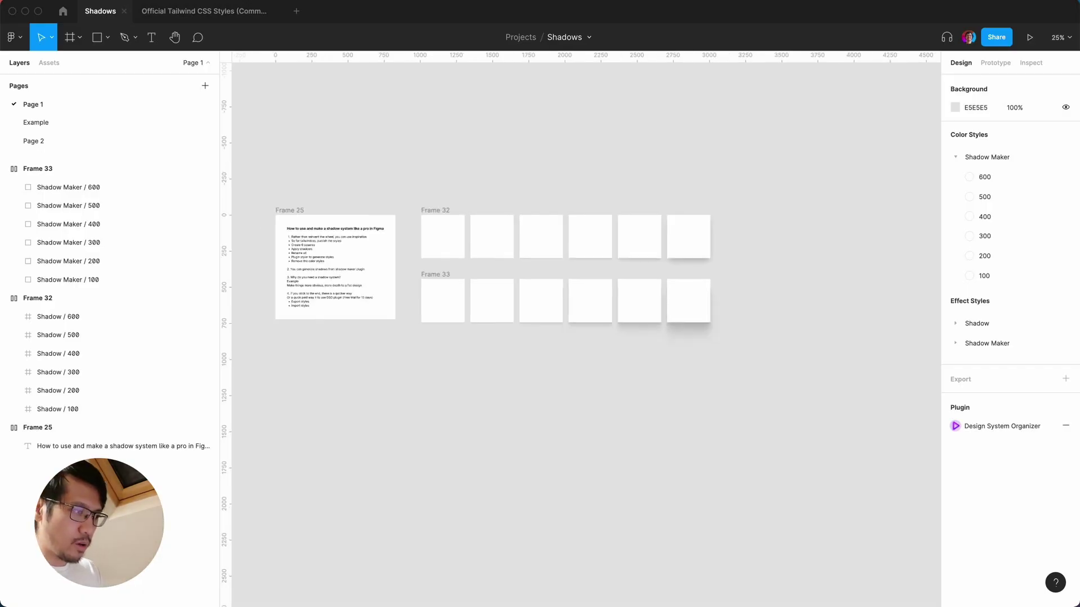
scroll(313, 559, "down", 5)
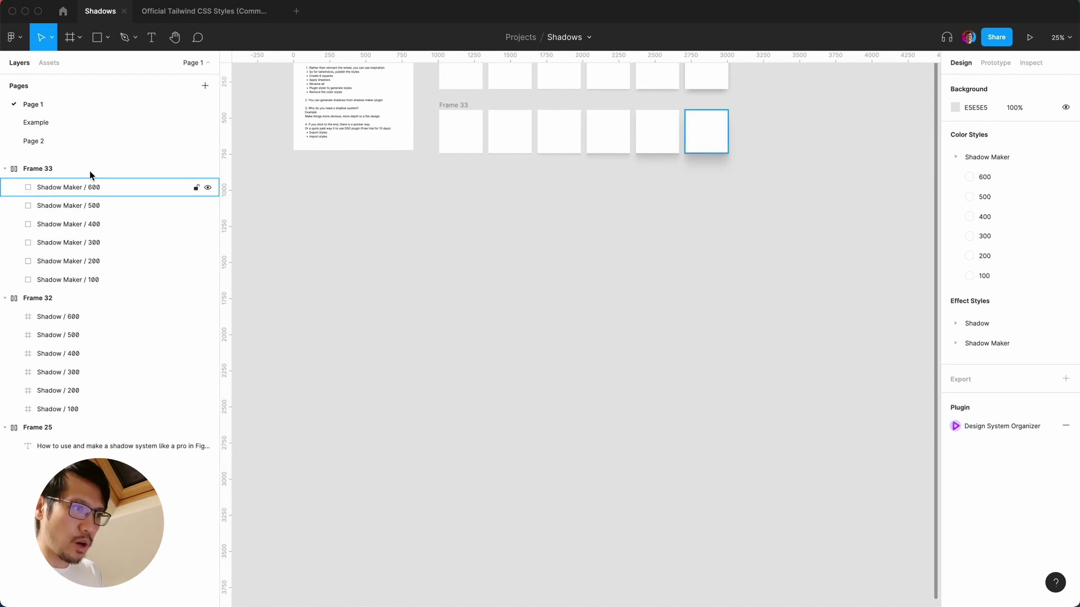
Switch to the Example page and view the 'What is your occupation?' form at 100%
left_click(88, 119)
key("shift+1")
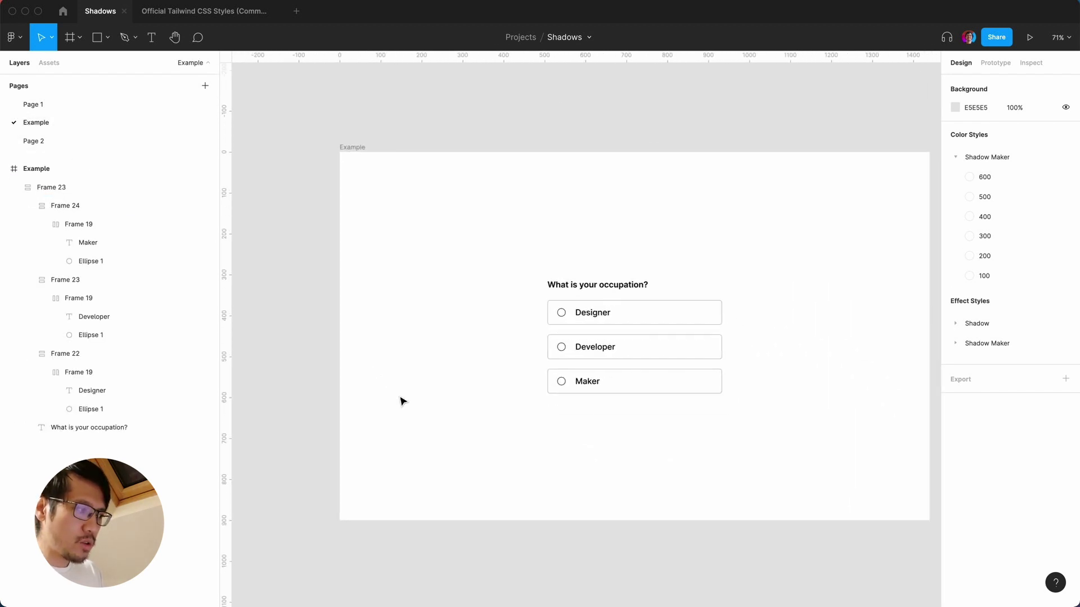
key("plus")
key("plus")
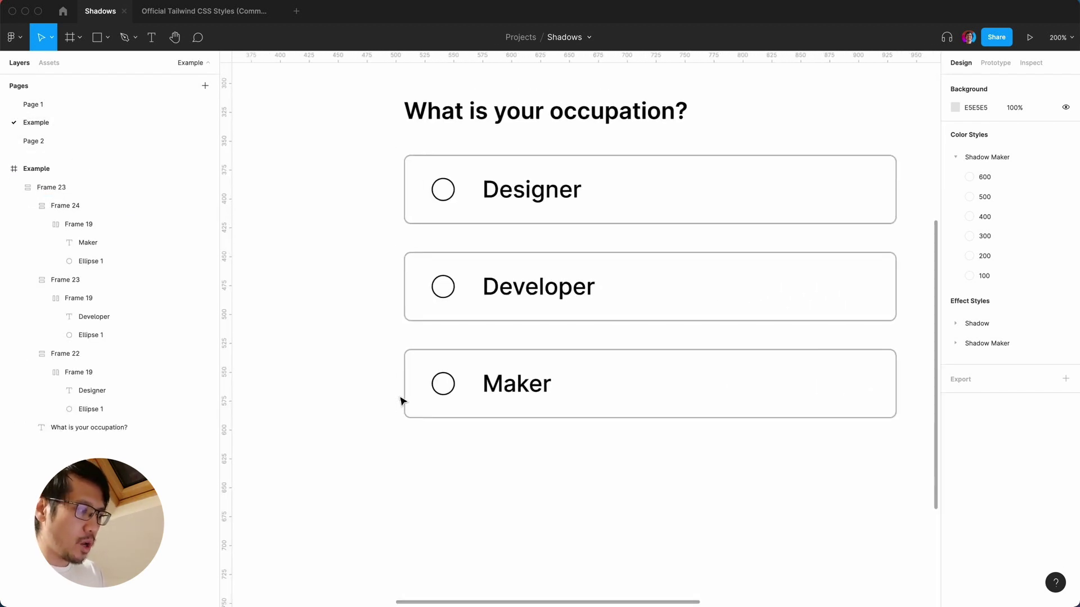
key("shift+0")
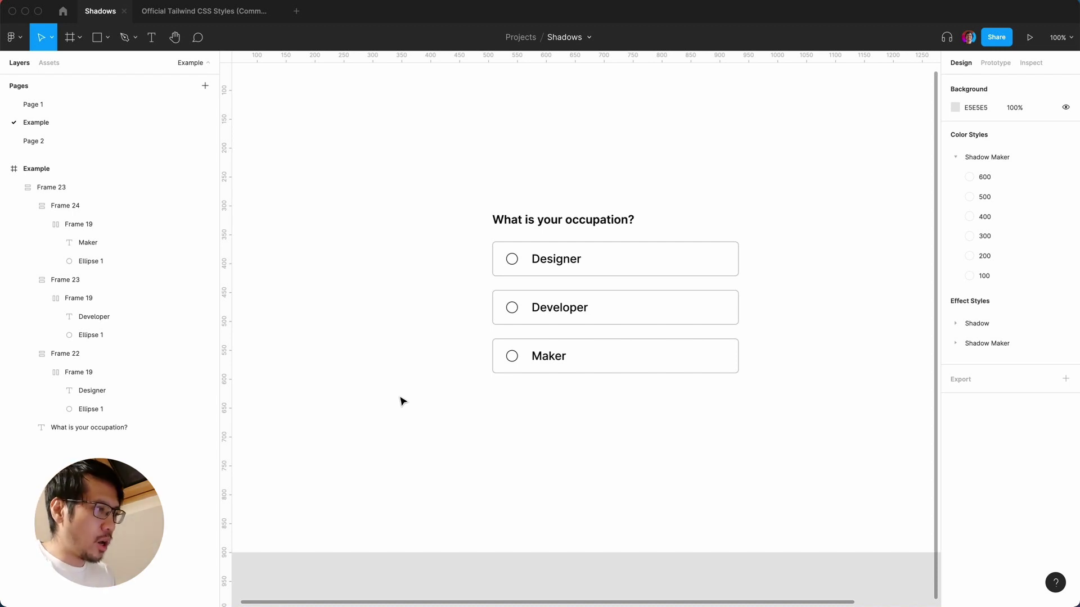
left_click(519, 223)
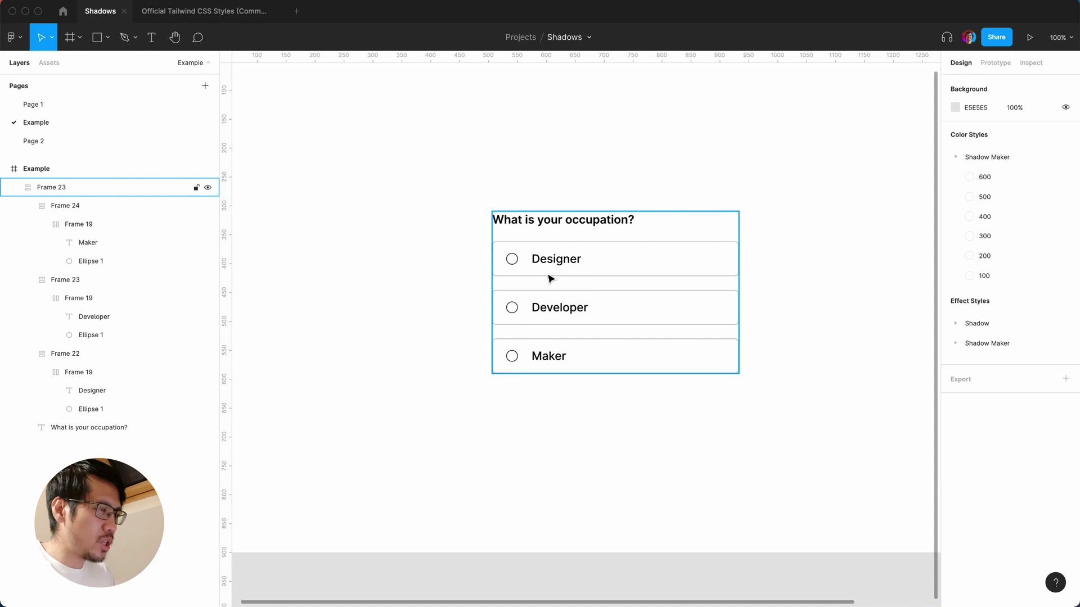
left_click(458, 269)
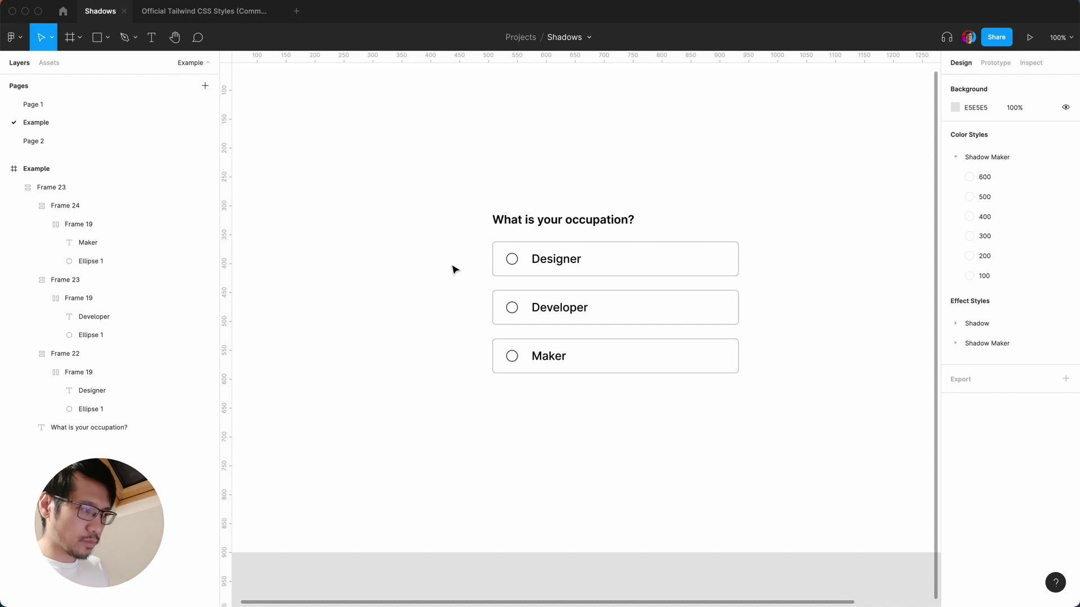
scroll(455, 269, "right", 3)
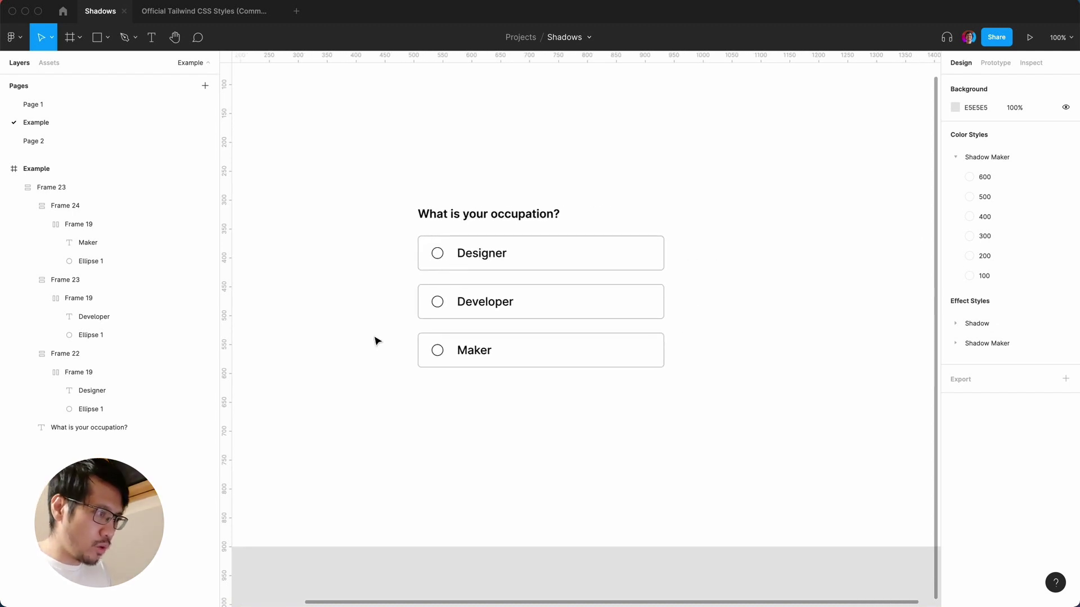
scroll(376, 340, "left", 1)
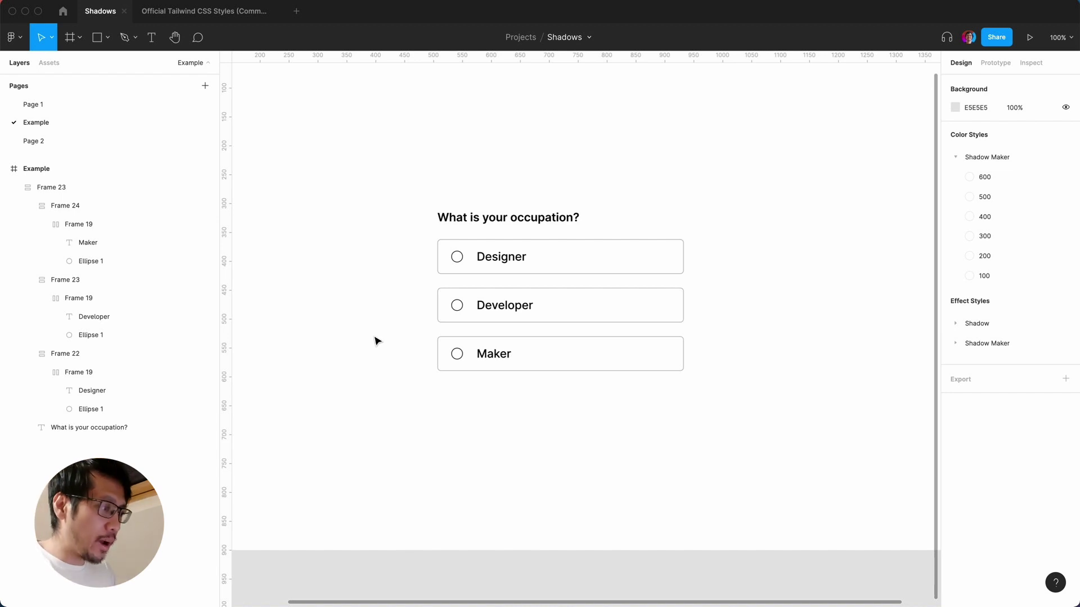
Apply the Shadow Maker 200 effect style to the Designer option card
left_click(570, 246)
left_click(567, 266)
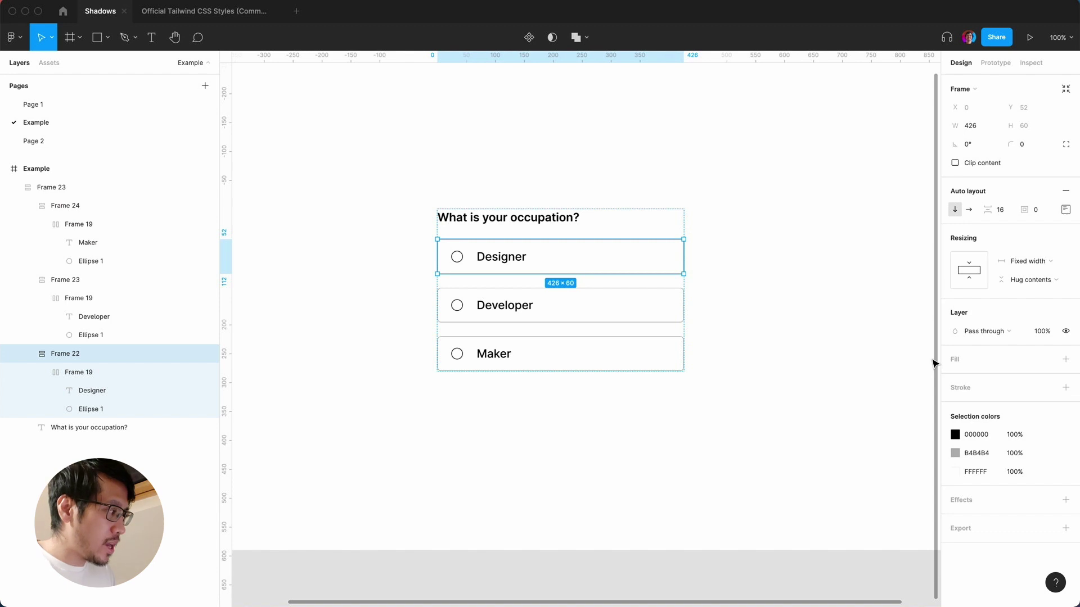
left_click(1047, 500)
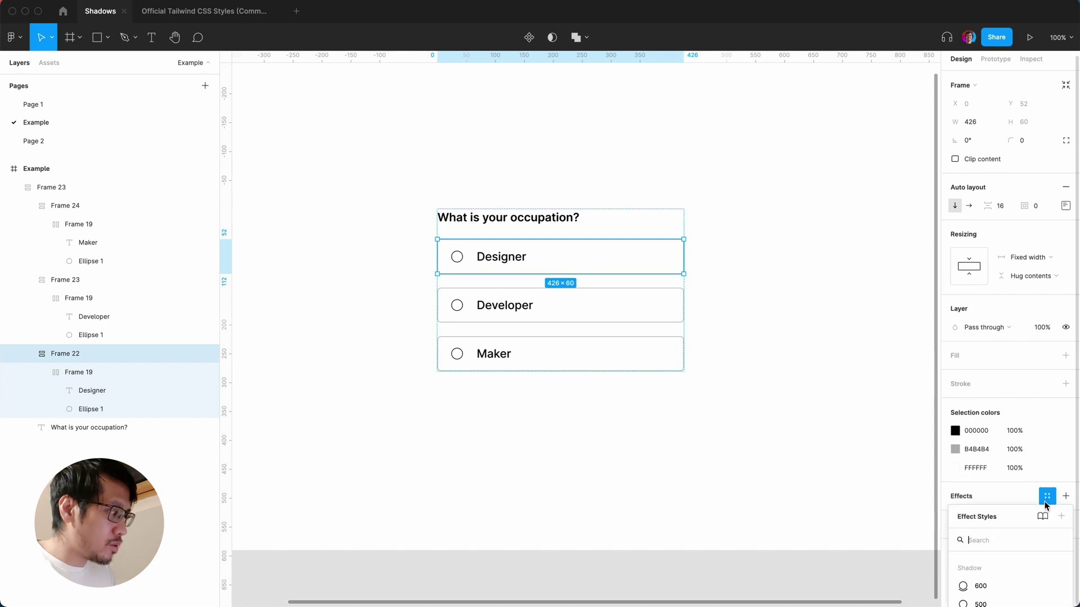
scroll(1011, 504, "down", 5)
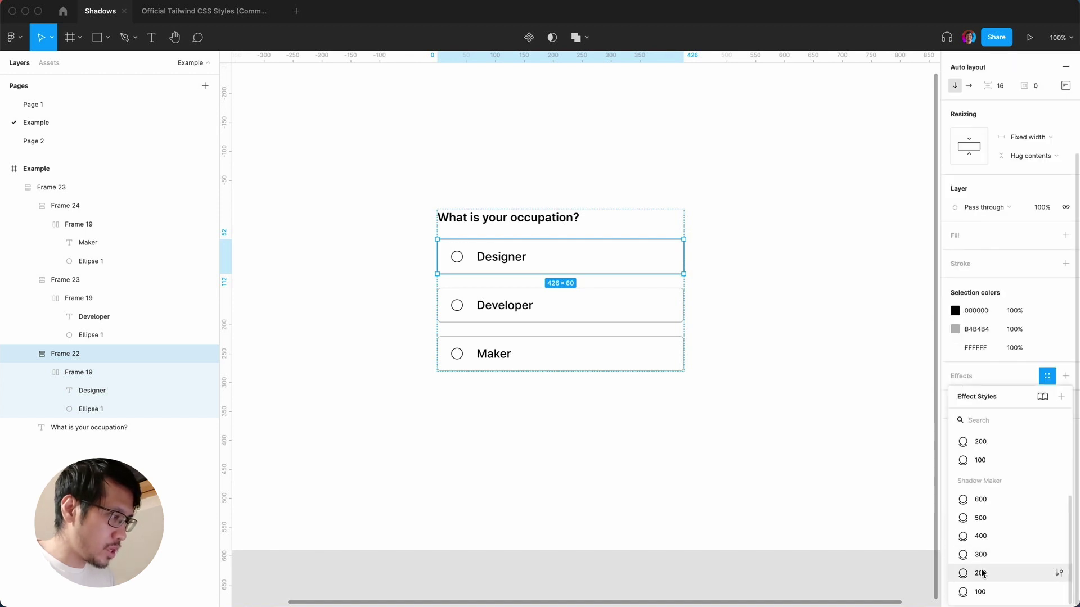
left_click(981, 573)
left_click(741, 456)
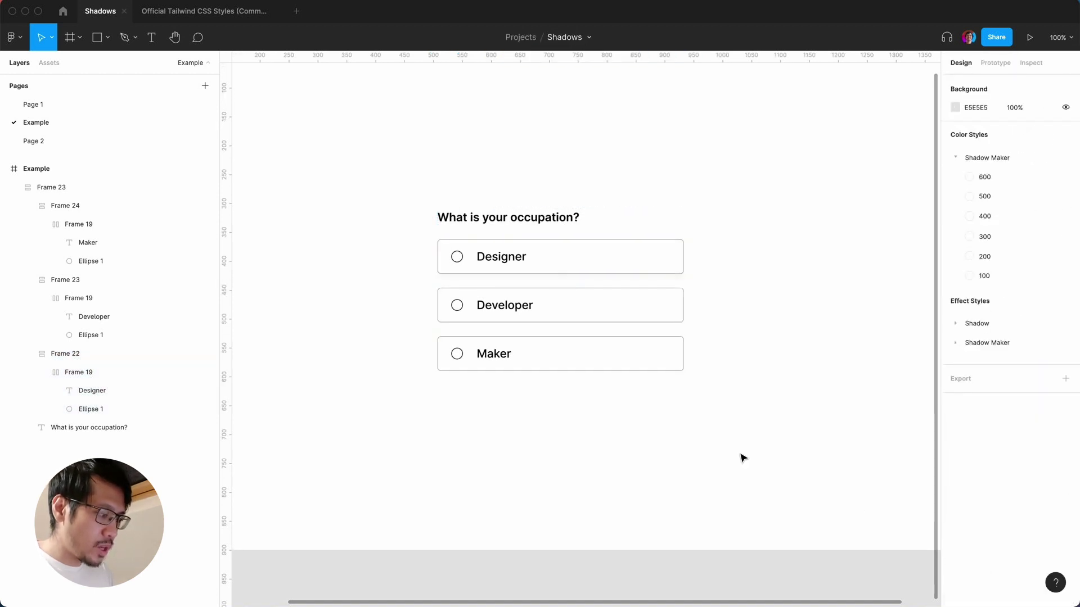
key("shift+equal")
key("minus")
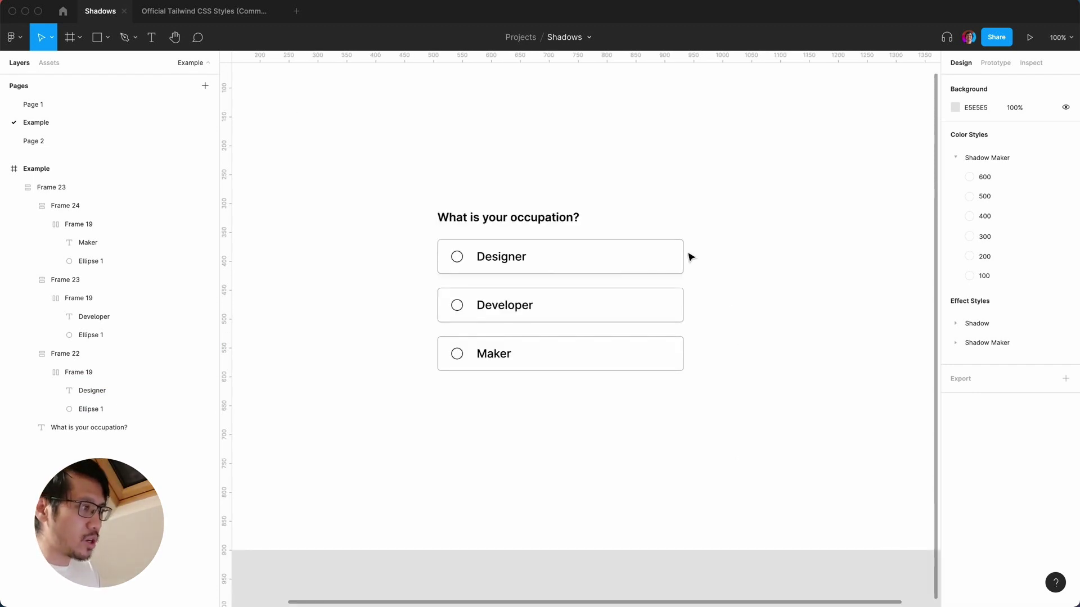
Reselect the Designer card and pick the 200 shadow style again, comparing card shadows
left_click(675, 314, "super")
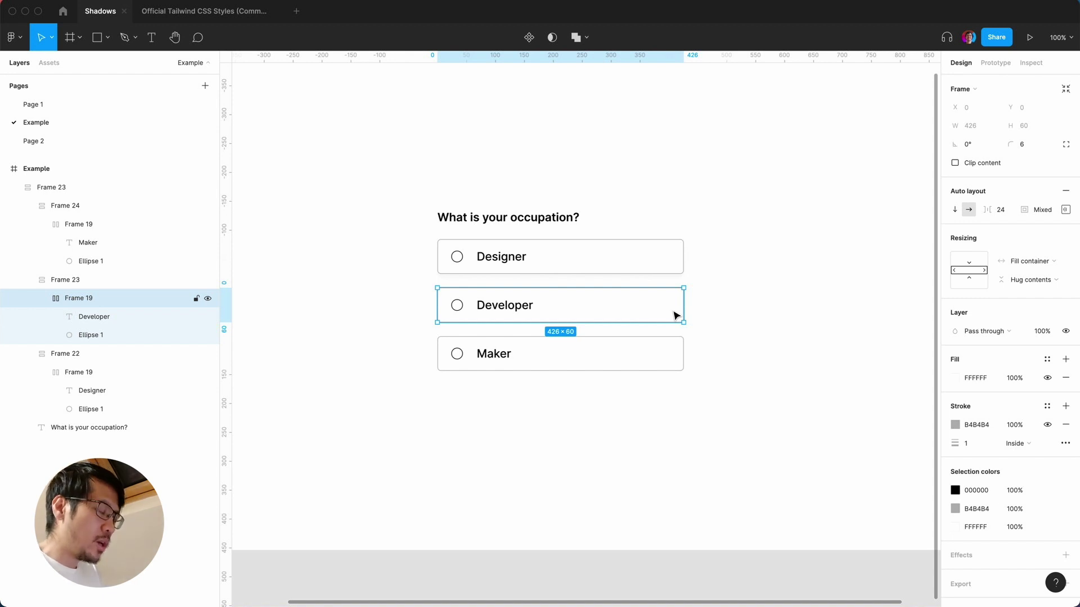
left_click(744, 279)
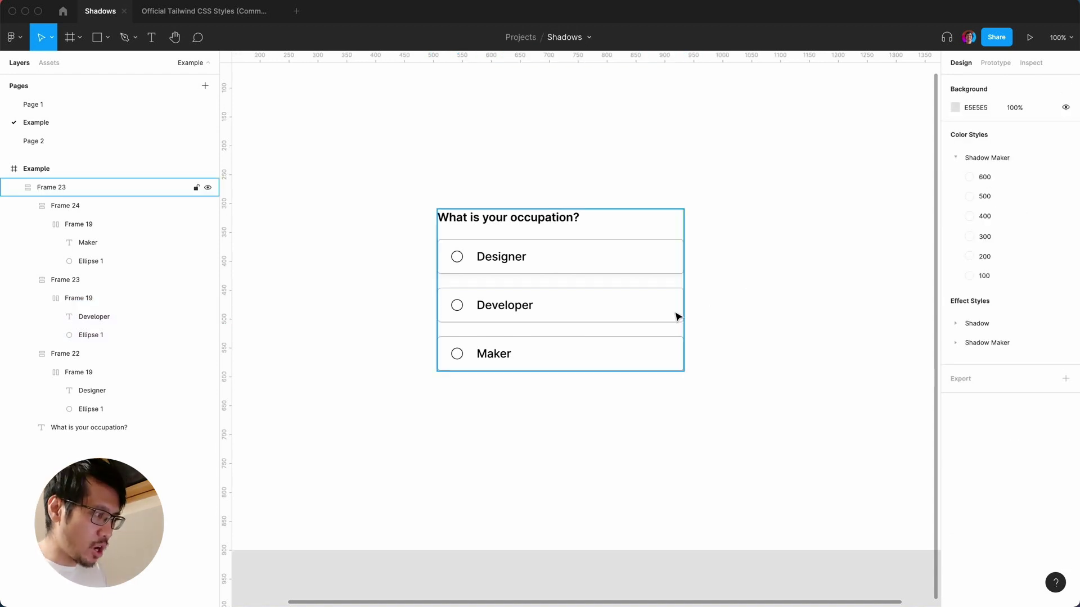
double_click(669, 266)
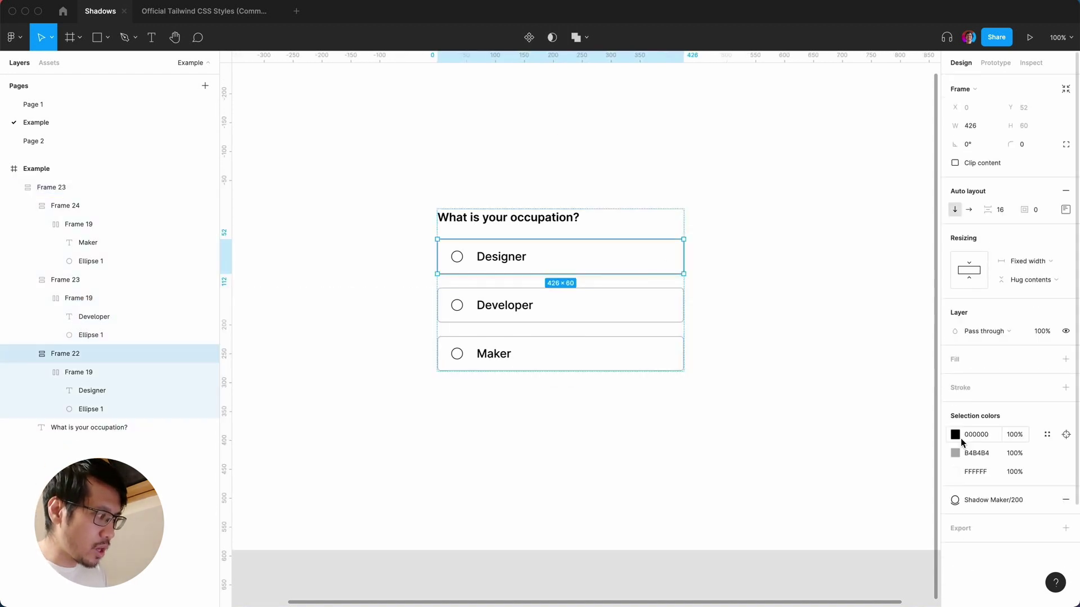
left_click(959, 500)
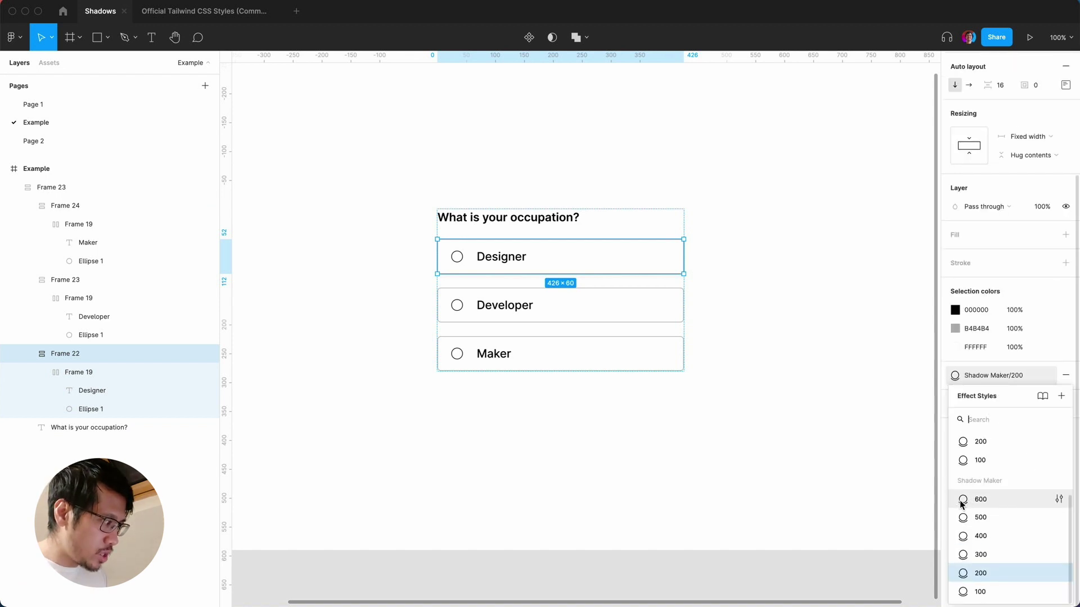
scroll(962, 502, "up", 3)
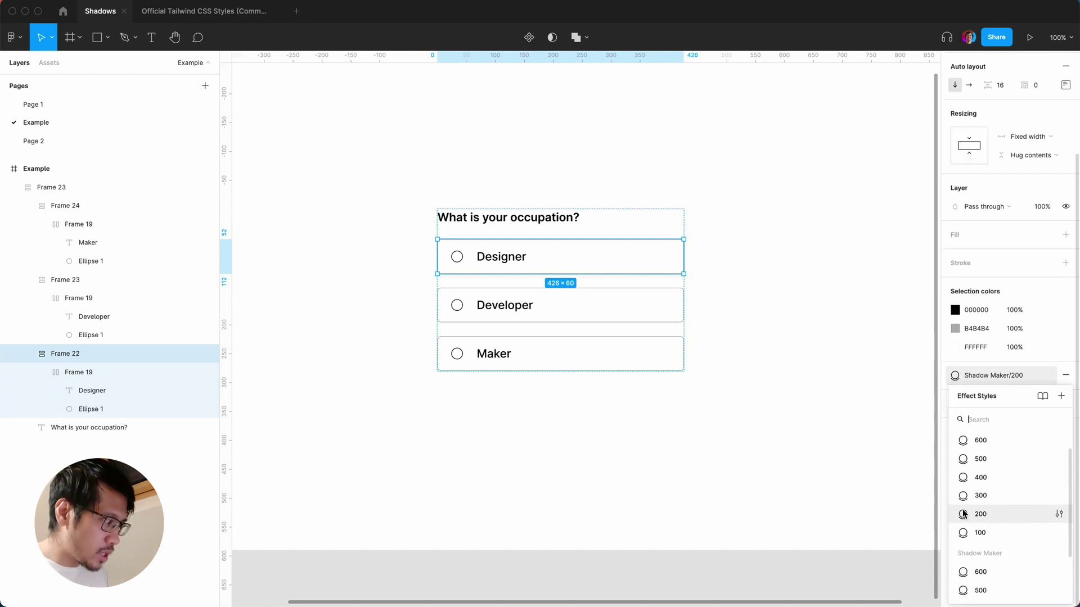
left_click(967, 586)
left_click(770, 472)
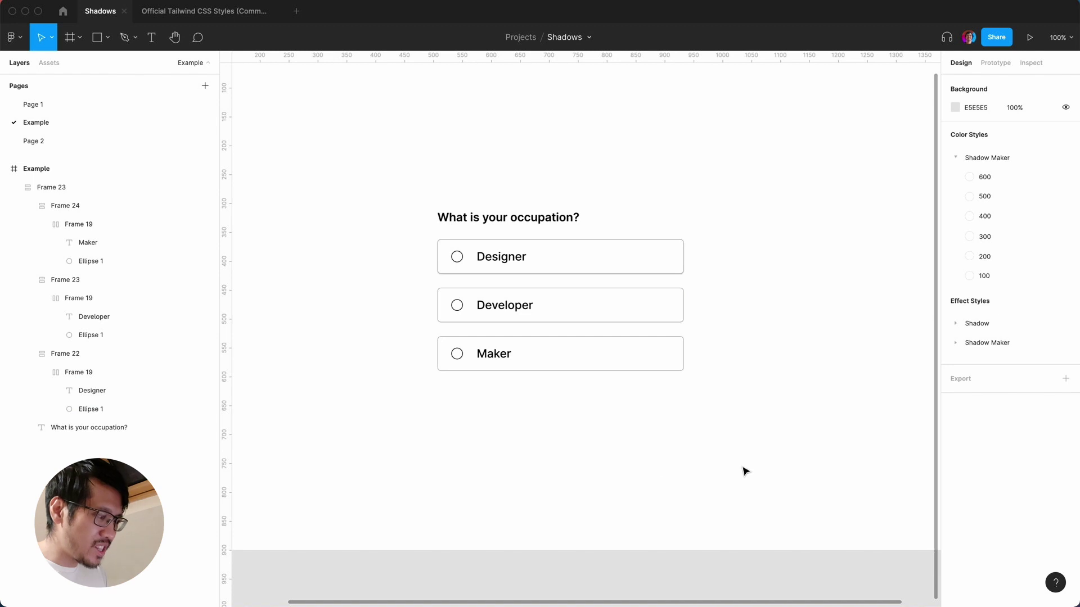
key("super+equal")
key("super+minus")
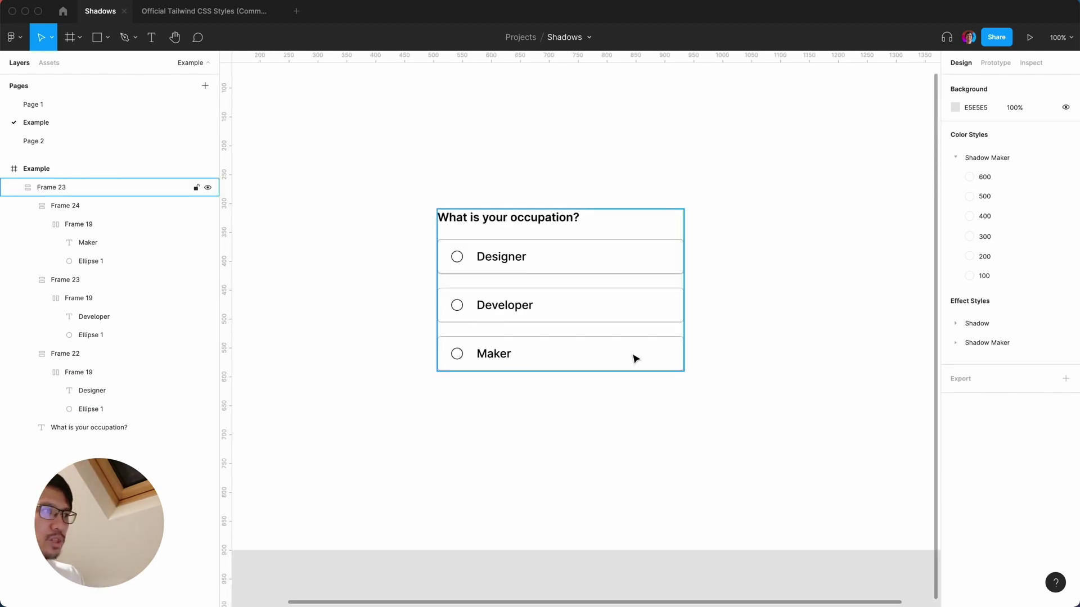
Give the Developer card a shadow effect style and the Maker card Shadow/200
double_click(652, 310)
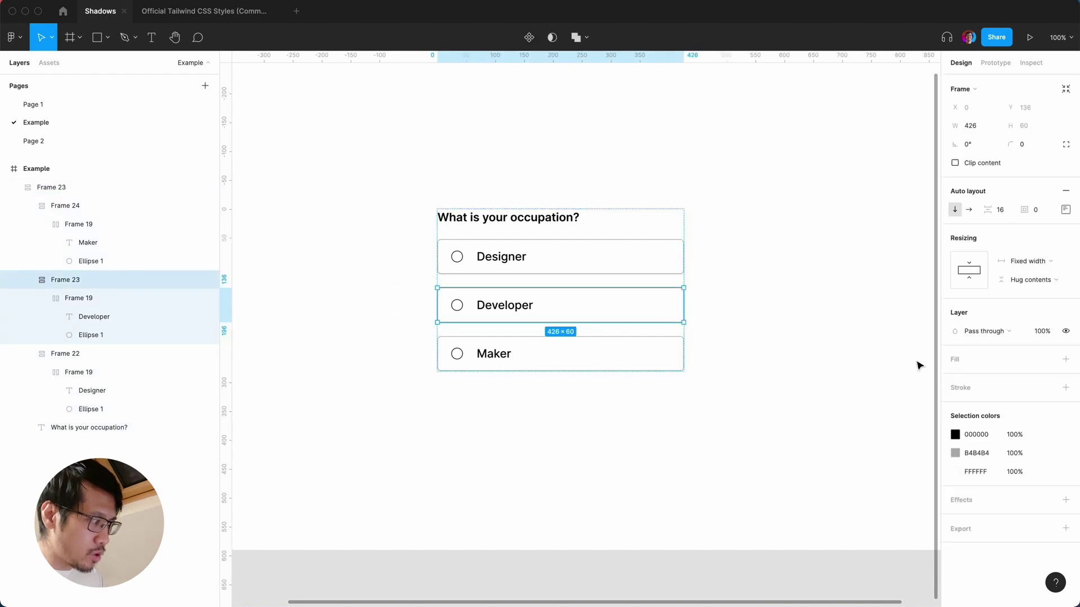
left_click(1047, 501)
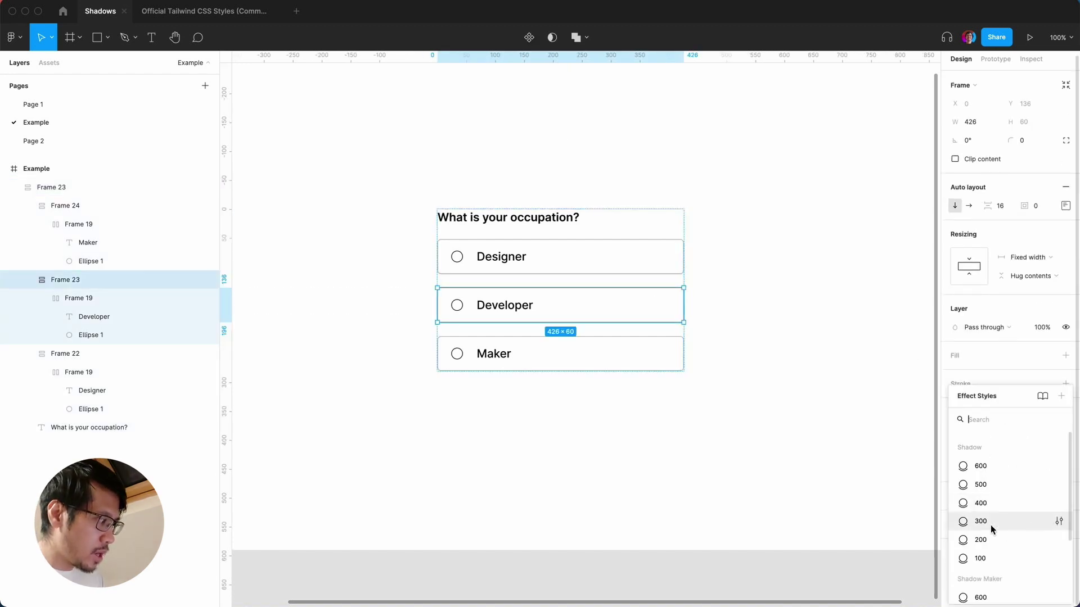
left_click(987, 539)
left_click(643, 349)
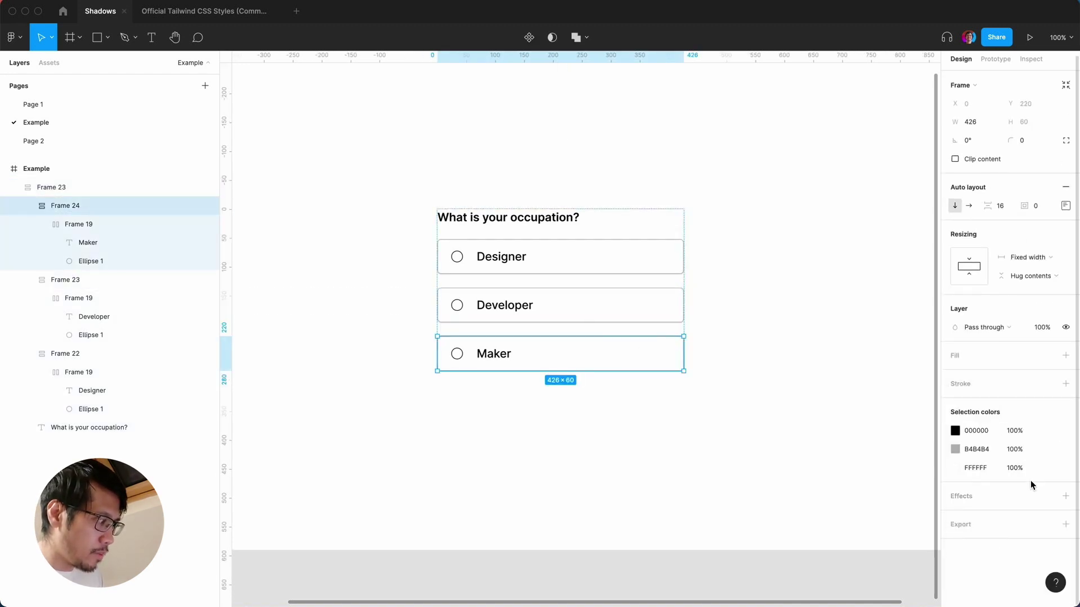
left_click(1046, 496)
left_click(1001, 539)
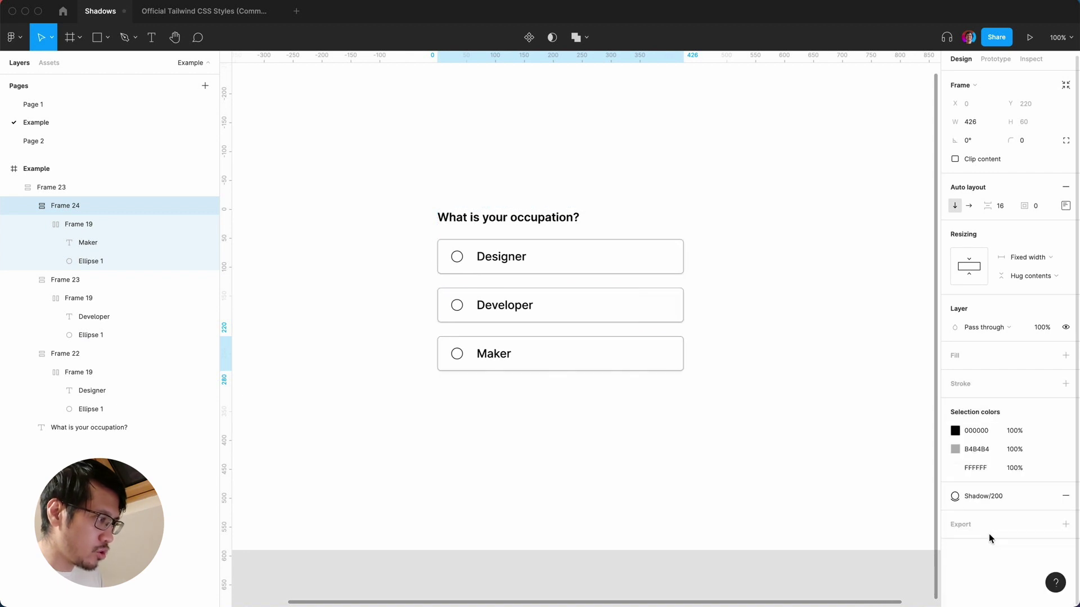
left_click(705, 496)
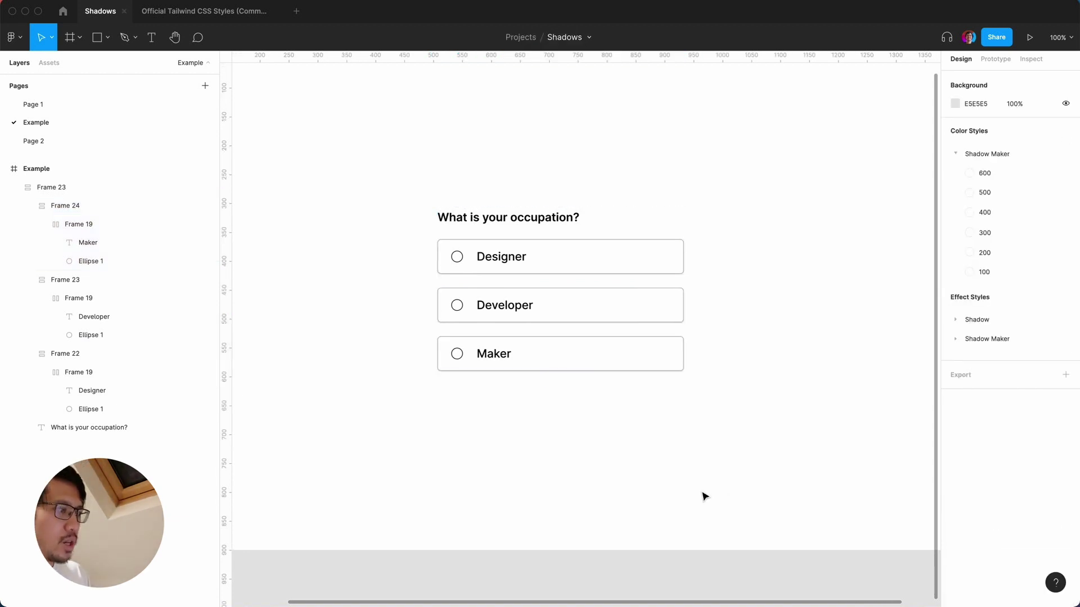
key("shift+1")
key("shift+0")
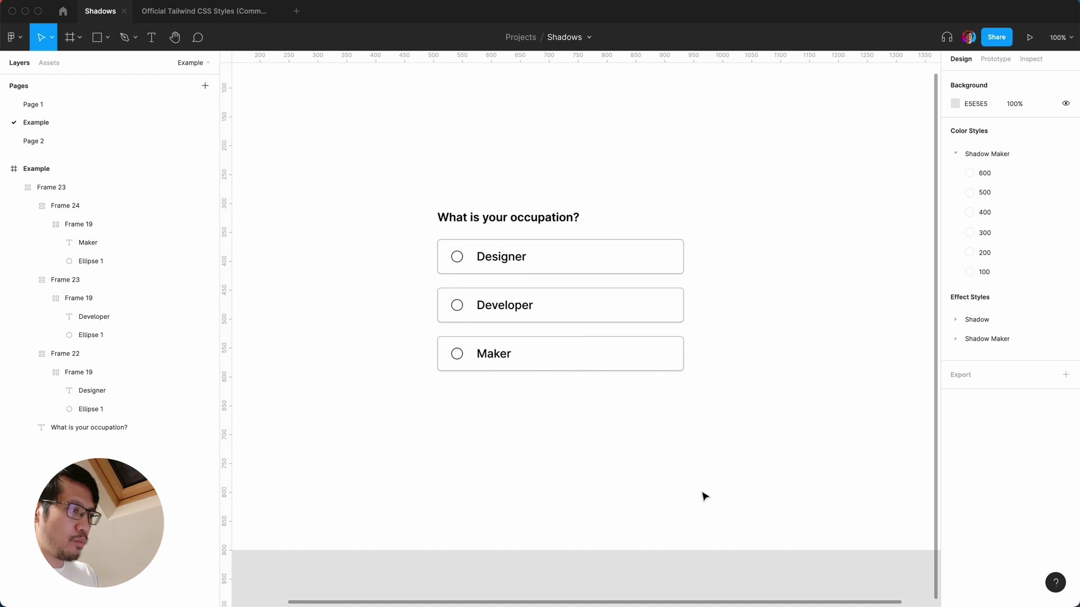
key("minus")
key("plus")
key("plus")
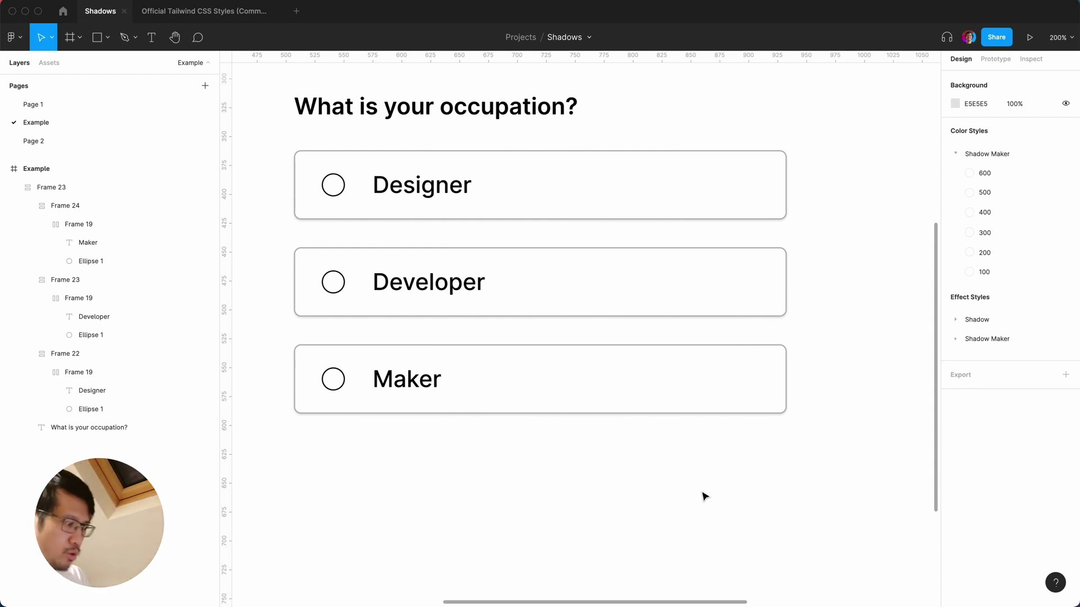
Zoom out from the close-up of the option cards
key("minus")
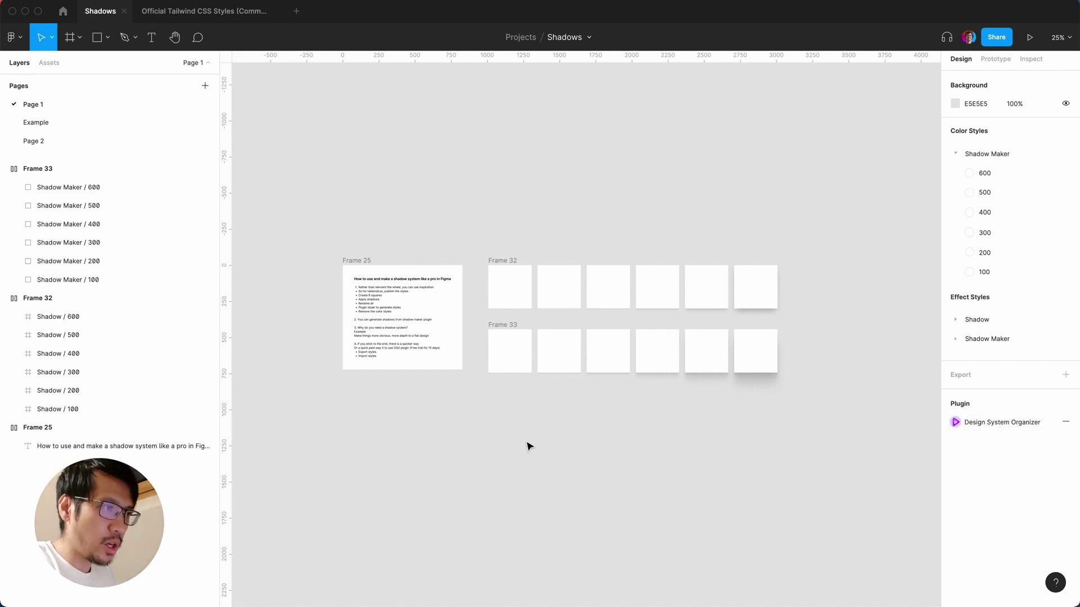
Delete the Shadow Maker colour style group from the local styles
left_click(955, 153)
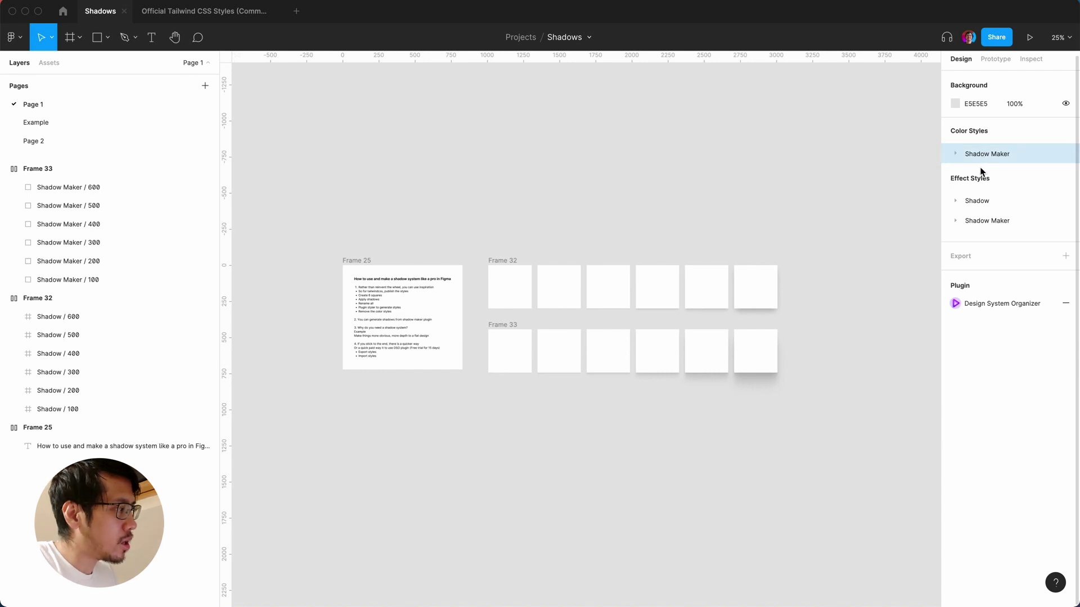
key("Delete")
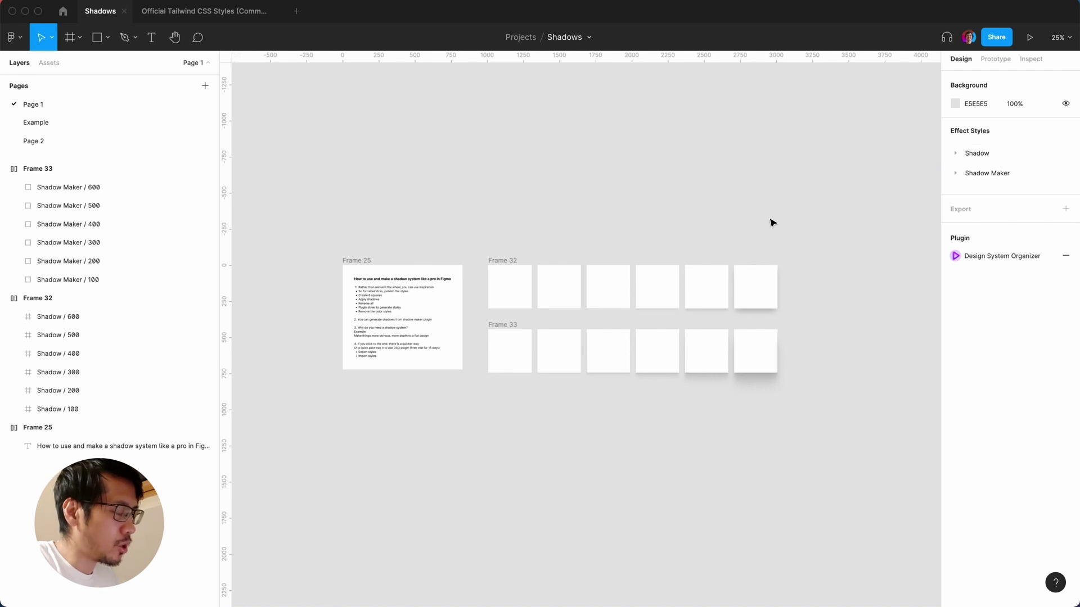
left_click(223, 16)
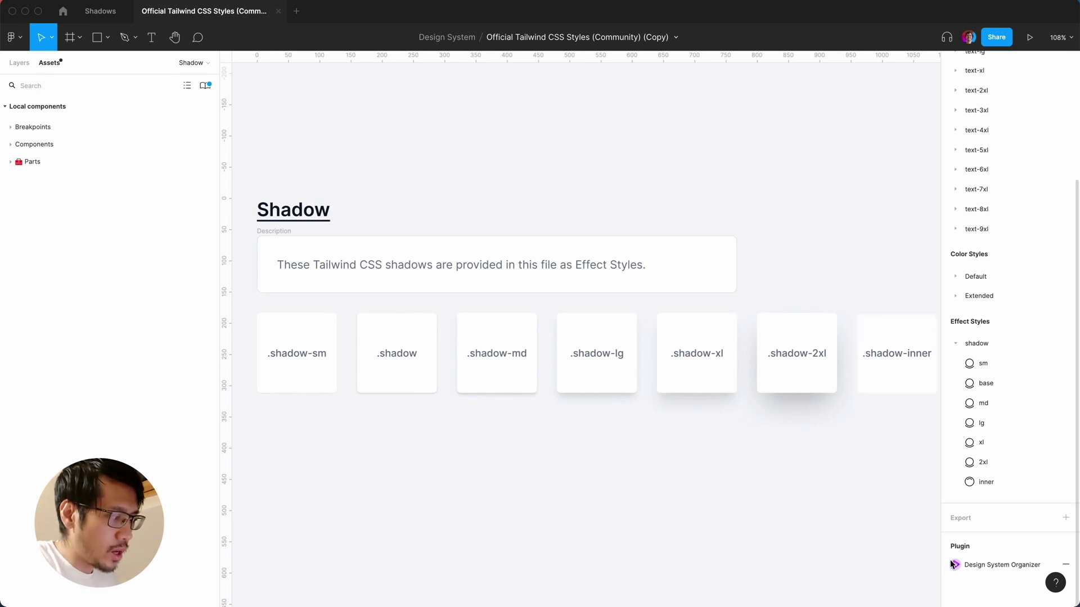
Launch Design System Organizer via a 'des' plugin search and continue past its trial notice
key("super+slash")
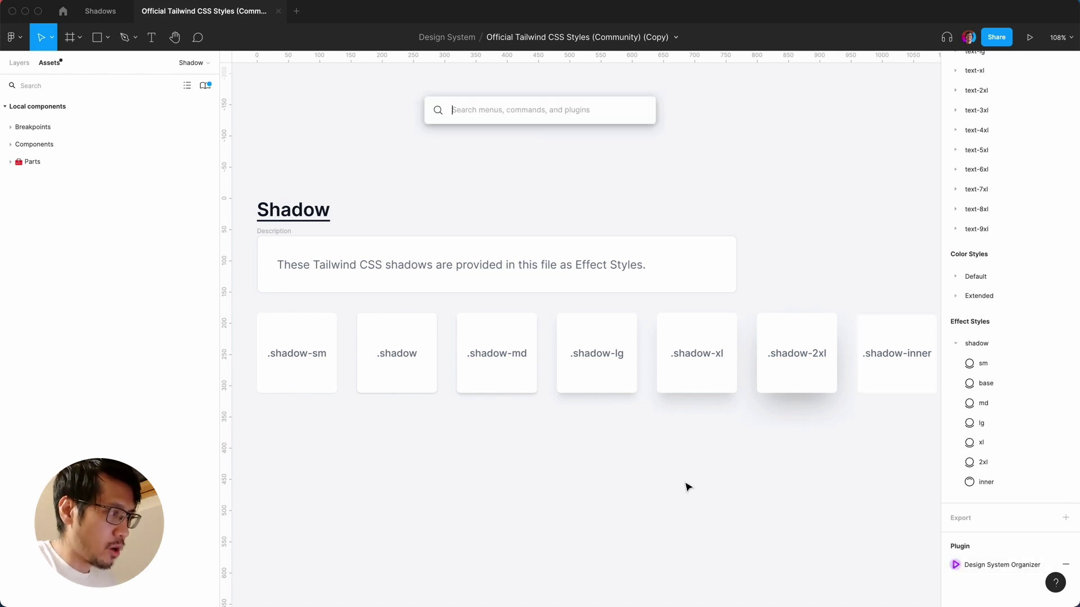
type("des")
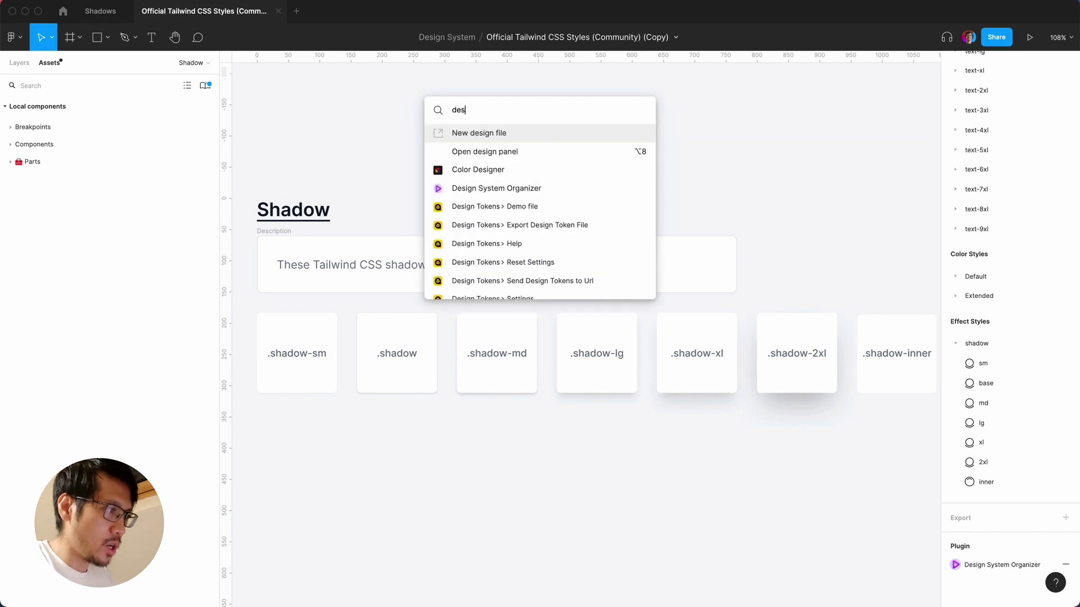
left_click(564, 190)
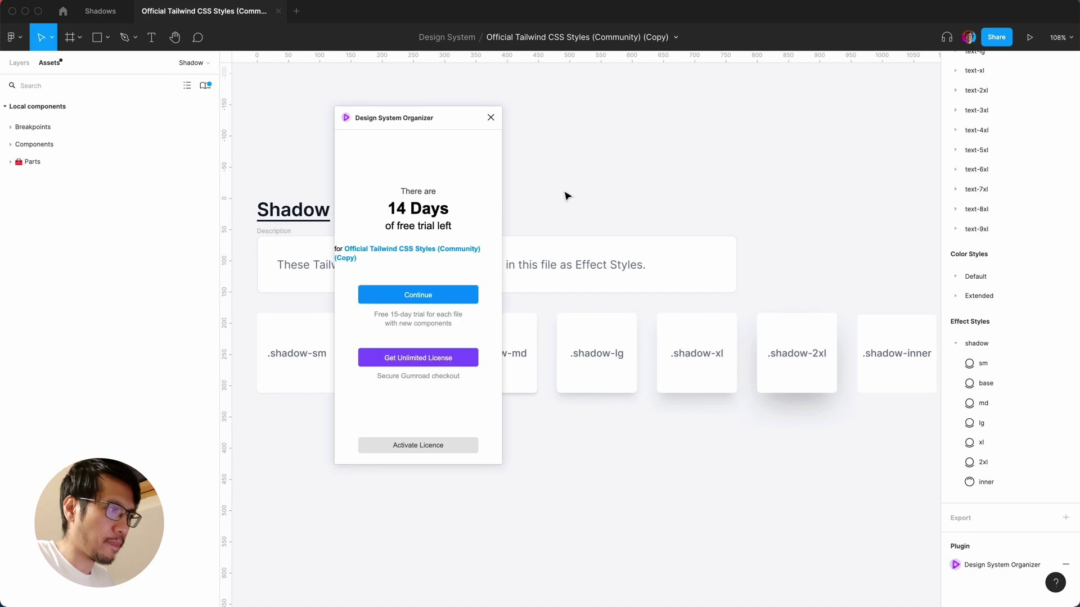
left_click(416, 295)
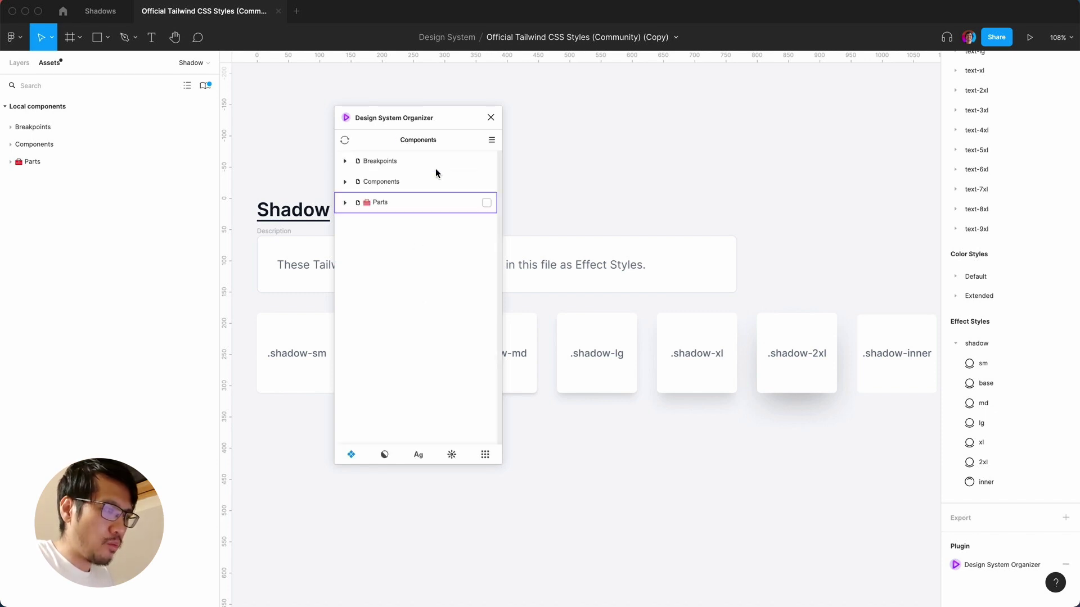
Tick the xl, sm, md, lg and base styles in the plugin's shadow group
left_click(453, 456)
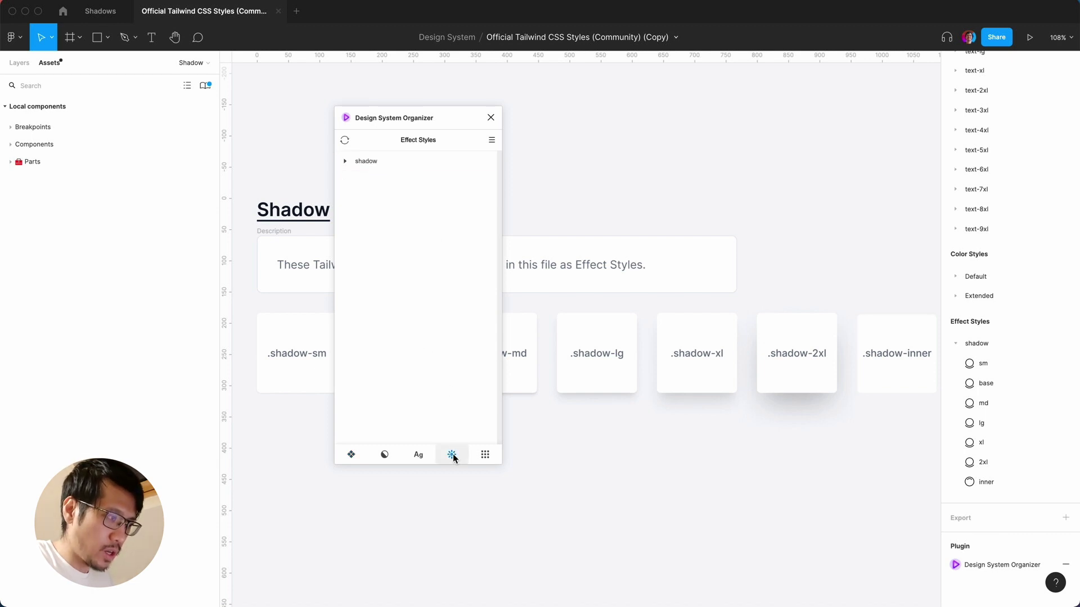
left_click(344, 162)
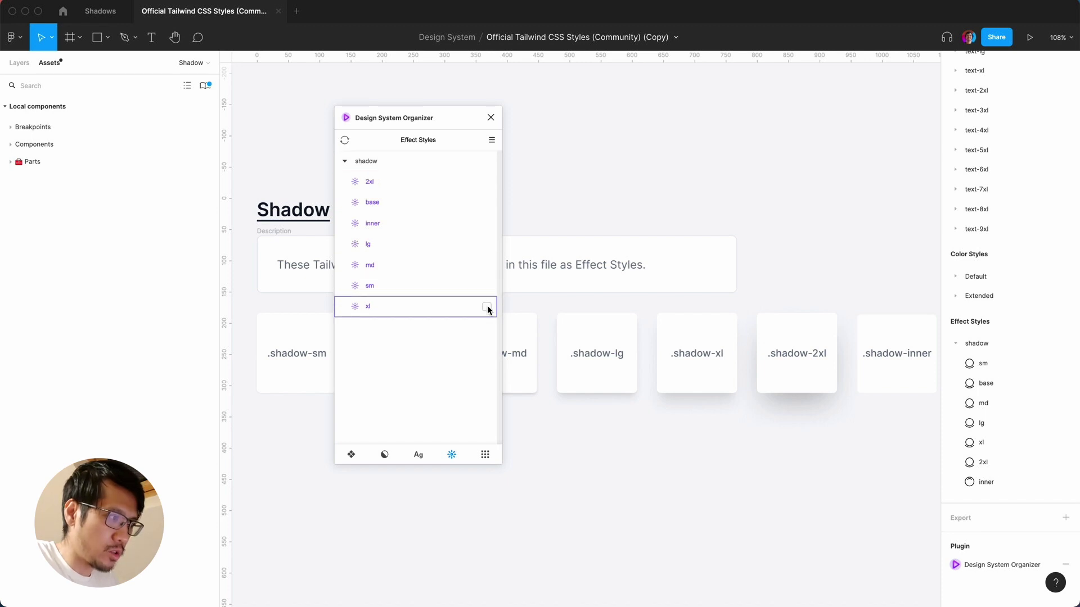
left_click(486, 306)
left_click(486, 285)
left_click(486, 264)
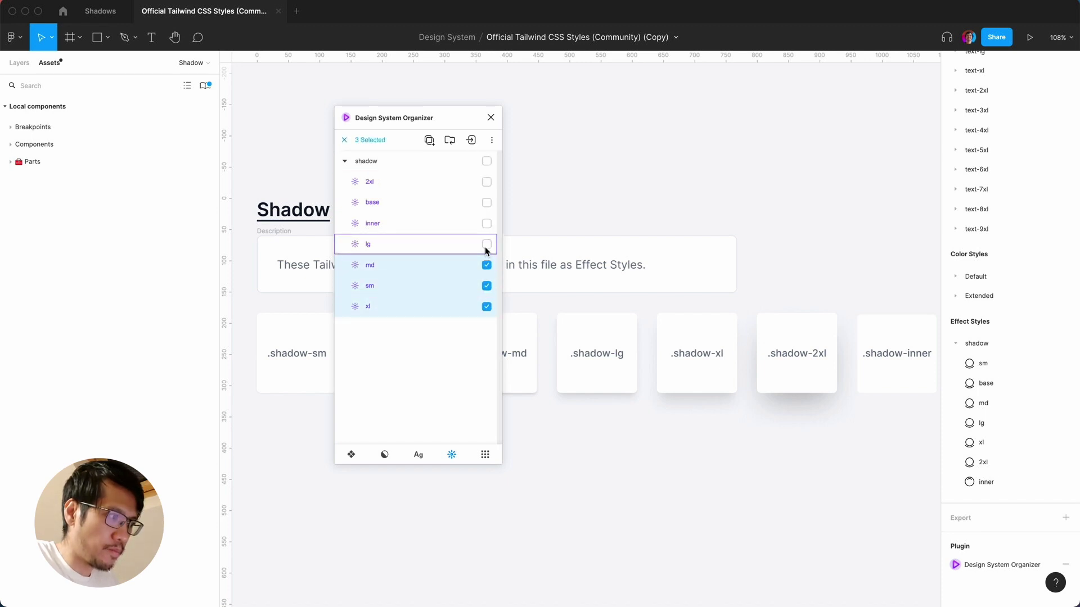
left_click(486, 244)
left_click(486, 202)
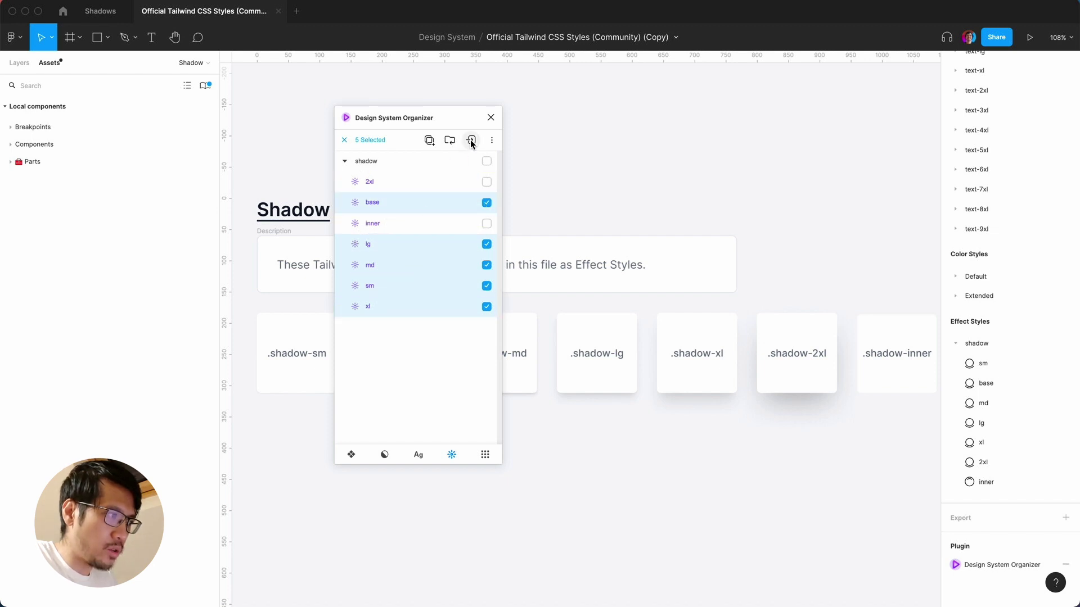
Export the five marked shadow styles to the clipboard and return to the Shadows file
left_click(492, 141)
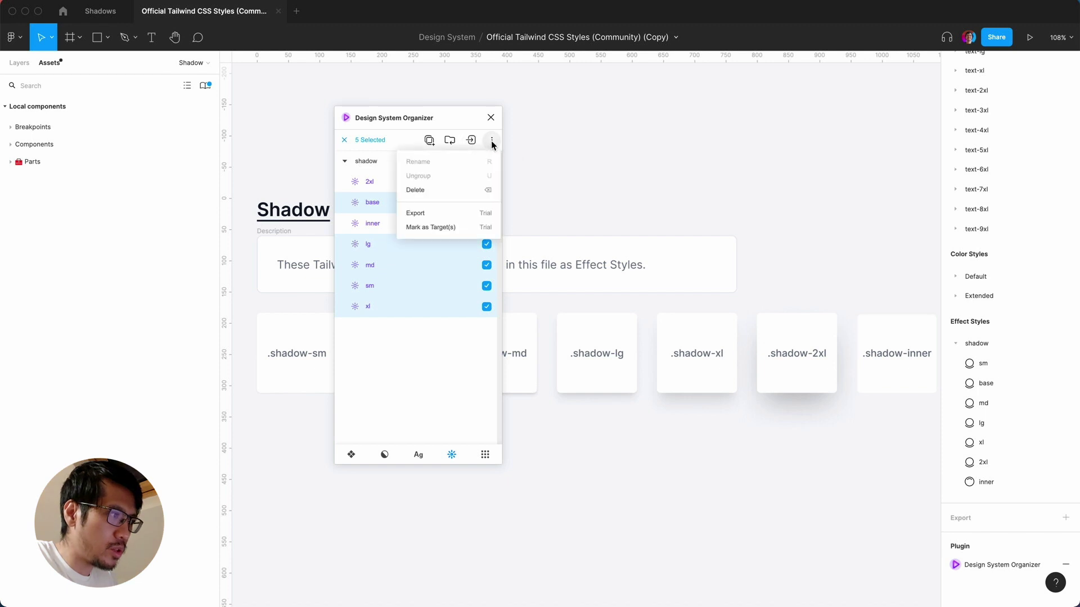
left_click(448, 214)
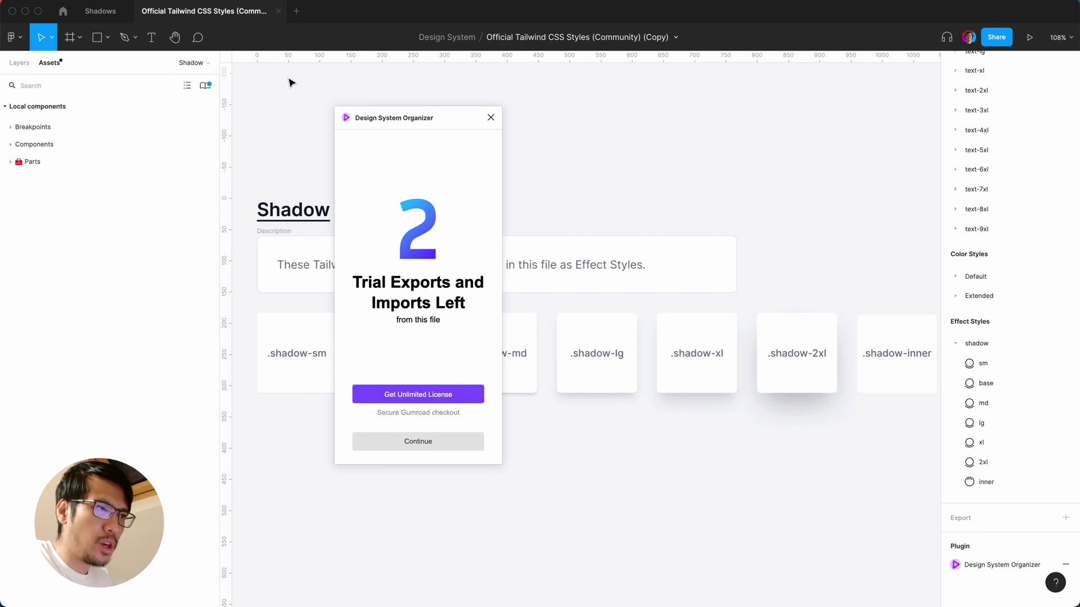
left_click(99, 14)
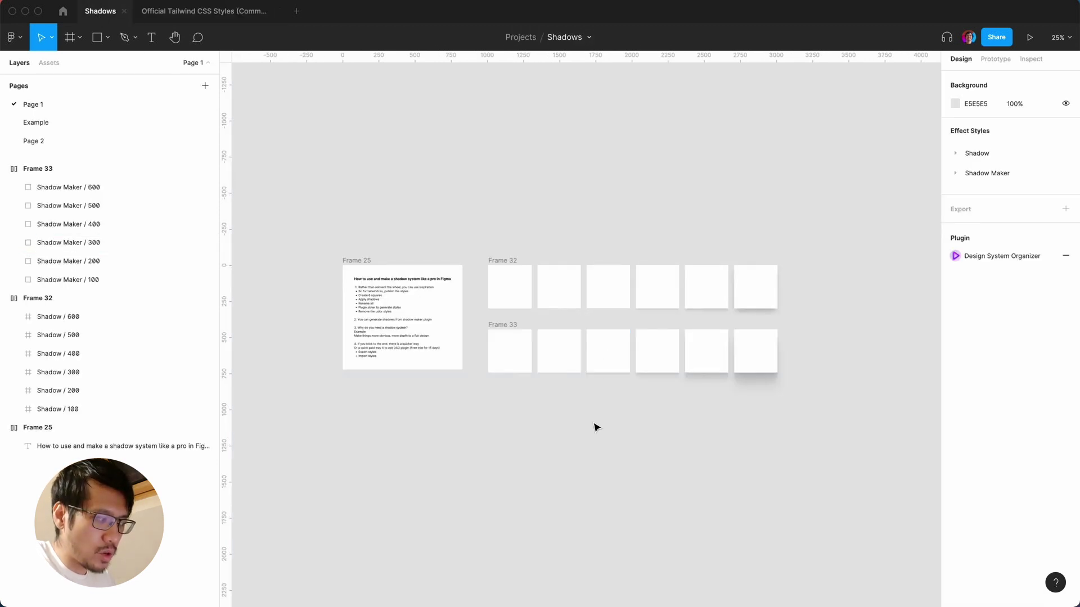
Run Design System Organizer in the Shadows file and import the five copied shadow styles
left_click(956, 257)
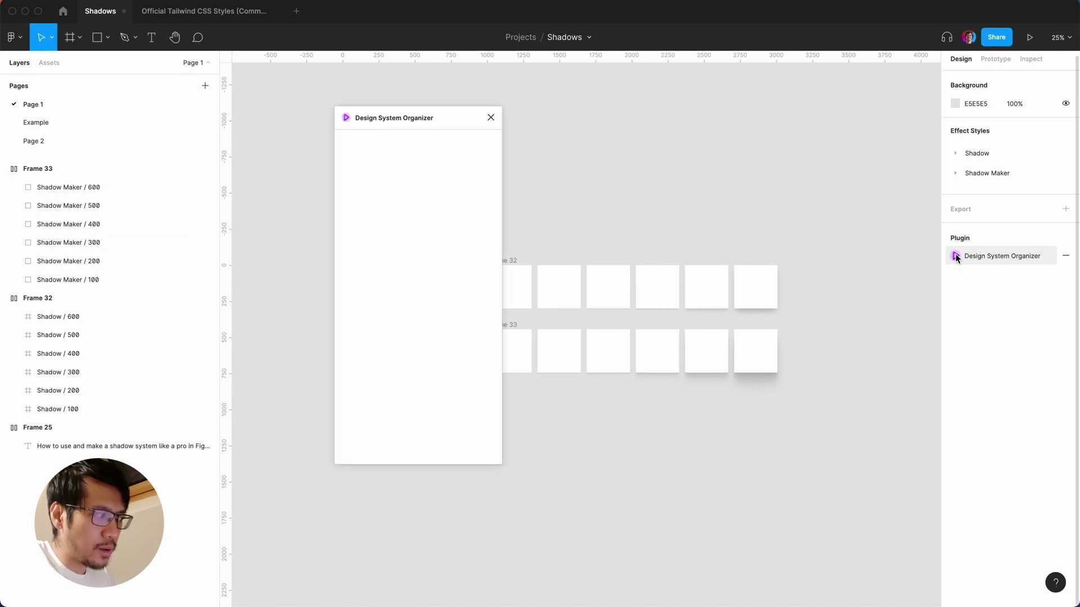
left_click(405, 292)
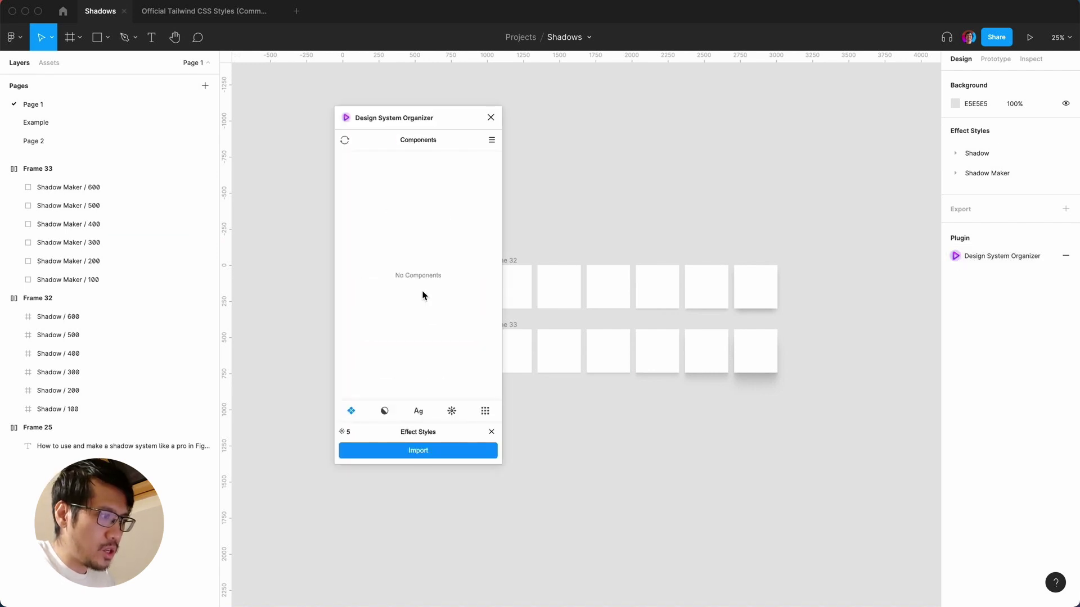
left_click(424, 450)
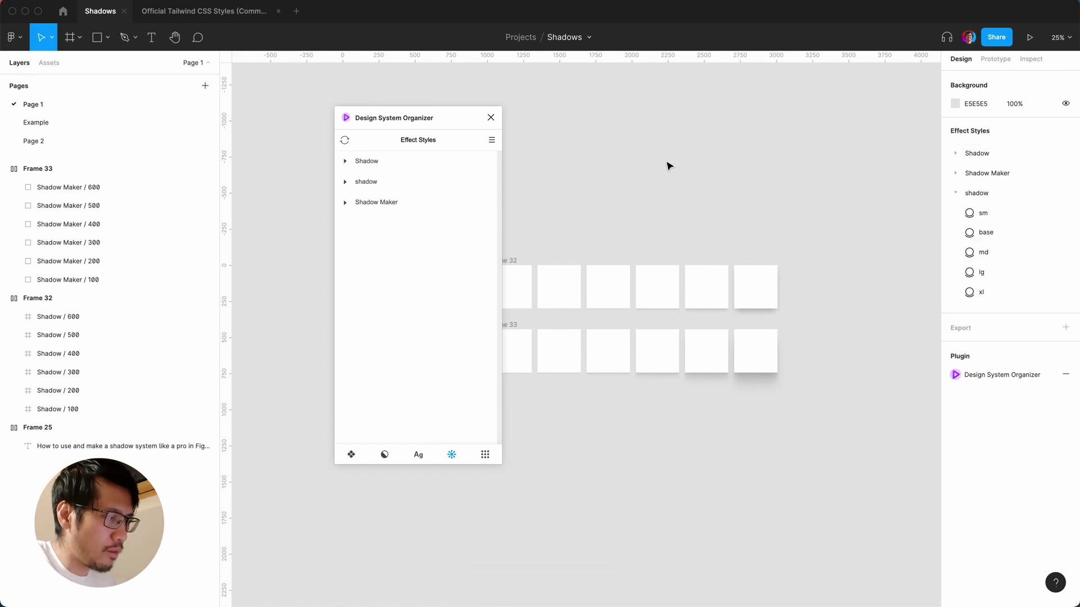
left_click_drag(447, 122, 375, 123)
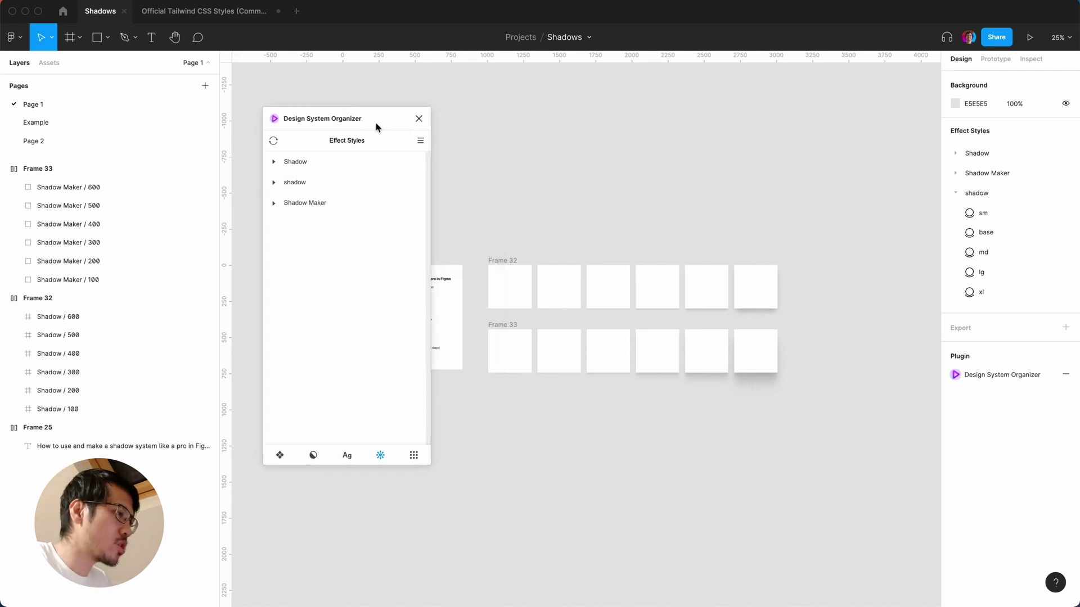